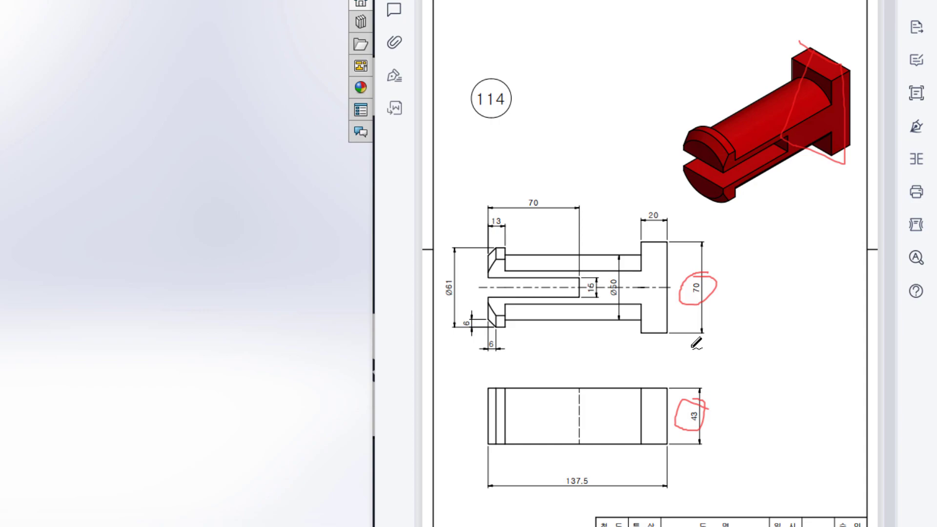
Examine the end plate's height, depth and thickness dimensions in the reference drawing.
{"action": "mouse_move", "coordinate": [711, 396]}
{"action": "left_mouse_down"}
{"action": "mouse_move", "coordinate": [678, 407]}
{"action": "mouse_move", "coordinate": [703, 429]}
{"action": "mouse_move", "coordinate": [696, 397]}
{"action": "left_mouse_up"}
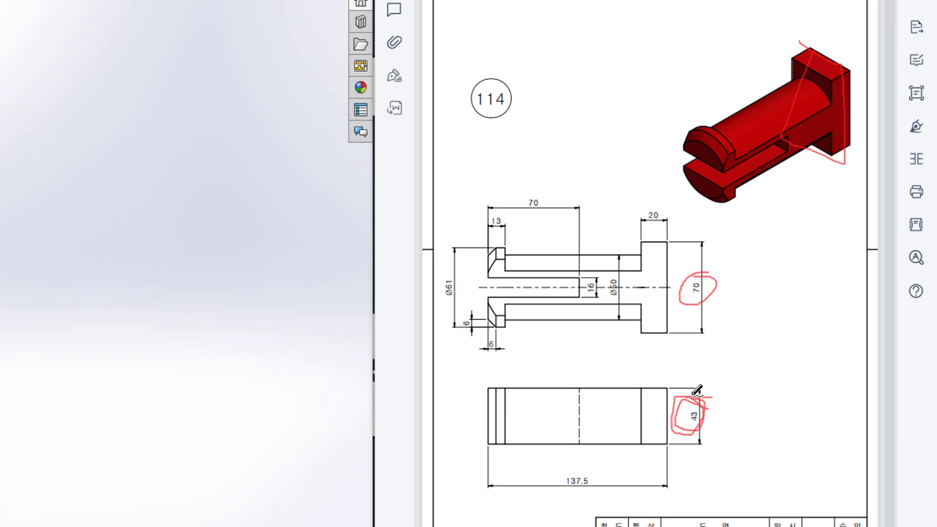
{"action": "key", "text": "ctrl+z"}
{"action": "key", "text": "ctrl+z"}
{"action": "key", "text": "ctrl+z"}
{"action": "key", "text": "ctrl+z"}
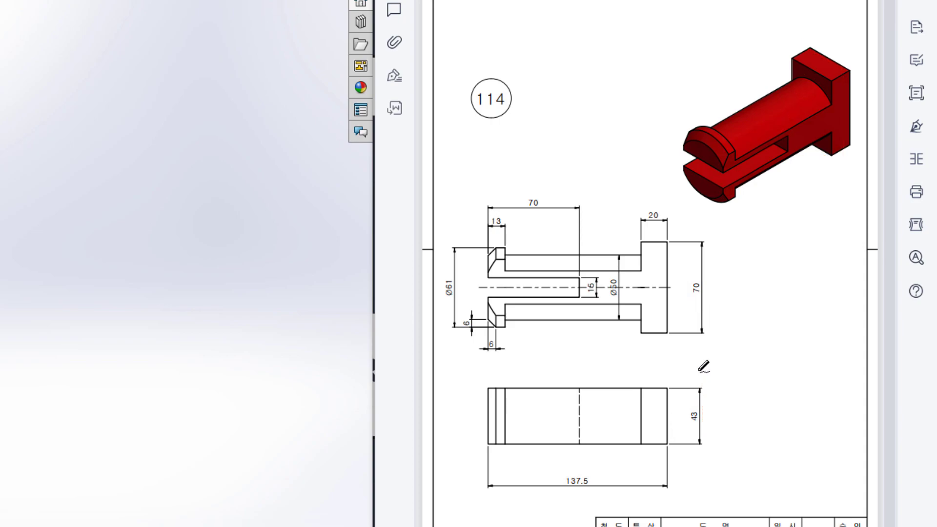
{"action": "mouse_move", "coordinate": [719, 269]}
{"action": "left_mouse_down"}
{"action": "mouse_move", "coordinate": [687, 300]}
{"action": "mouse_move", "coordinate": [707, 276]}
{"action": "left_mouse_up"}
{"action": "mouse_move", "coordinate": [667, 200]}
{"action": "left_mouse_down"}
{"action": "mouse_move", "coordinate": [634, 205]}
{"action": "mouse_move", "coordinate": [663, 194]}
{"action": "left_mouse_up"}
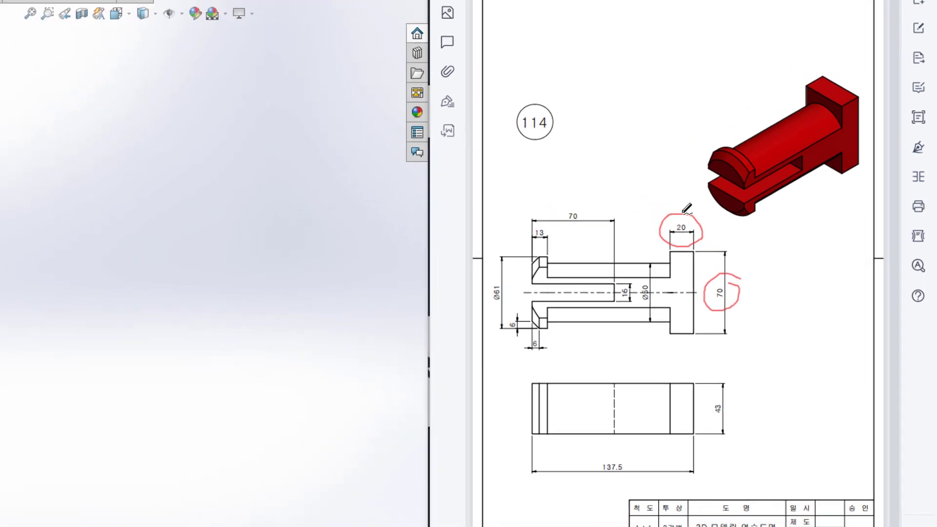
{"action": "key", "text": "ctrl+z"}
{"action": "key", "text": "ctrl+z"}
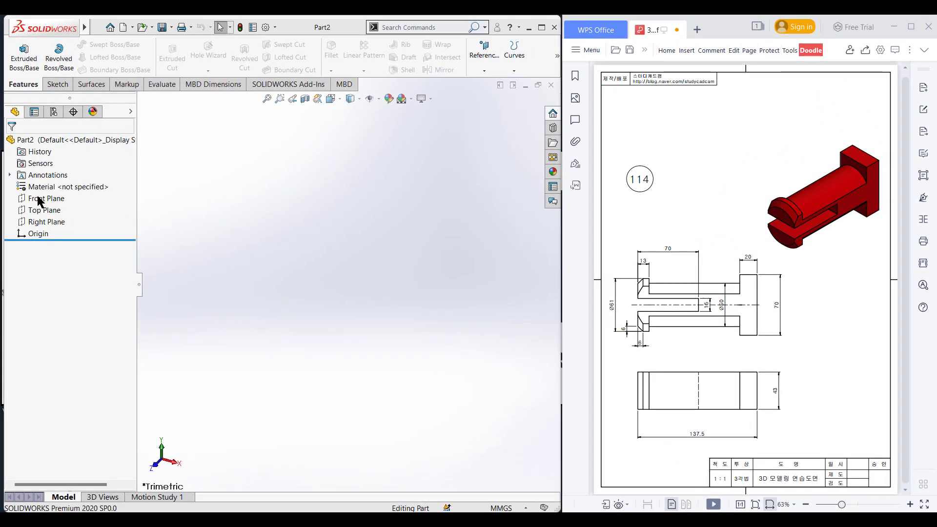
Sketch a 70 by 70 mm center rectangle on the Front Plane, centred on the origin.
{"action": "right_click", "coordinate": [39, 200]}
{"action": "left_click", "coordinate": [46, 184]}
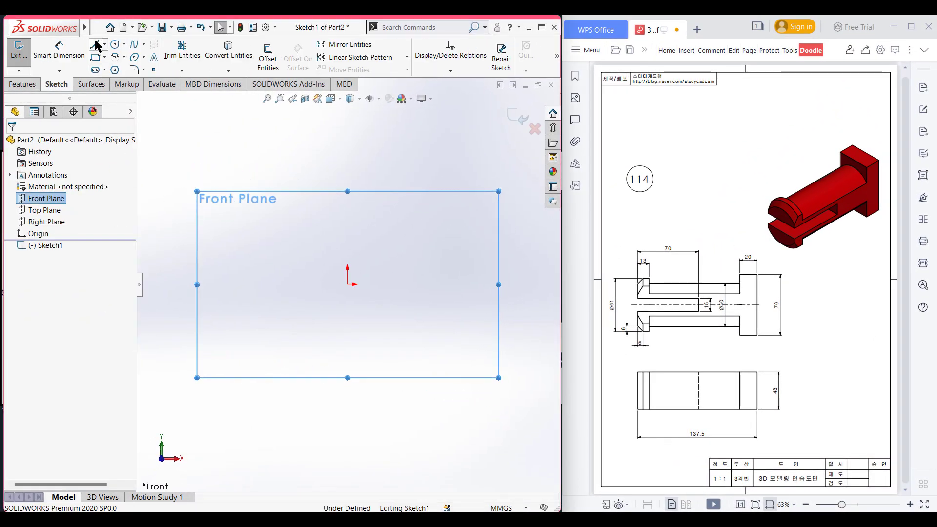
{"action": "left_click", "coordinate": [105, 57]}
{"action": "left_click", "coordinate": [116, 83]}
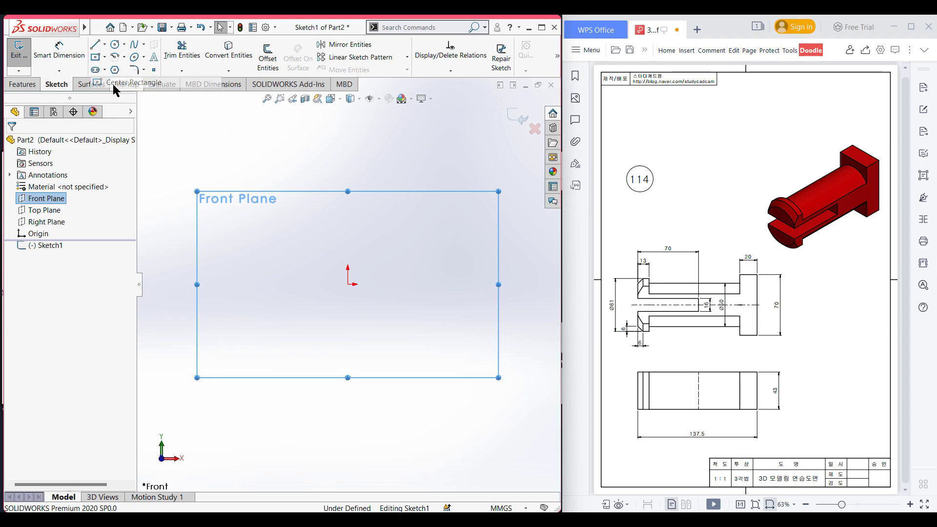
{"action": "left_click", "coordinate": [348, 285]}
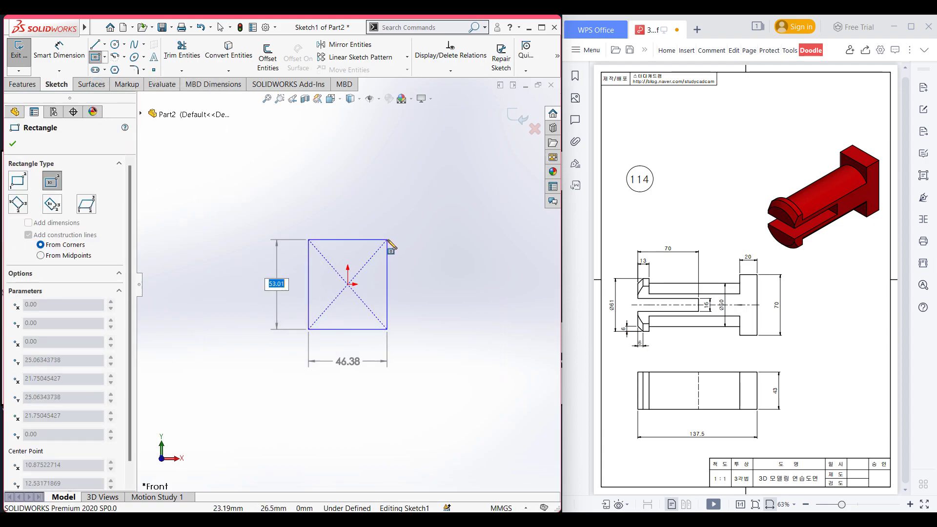
{"action": "key", "text": "Return"}
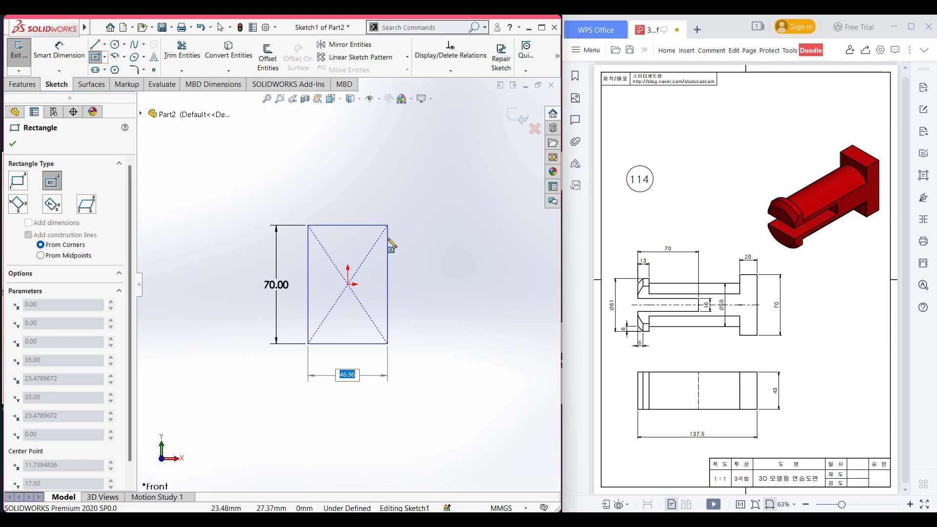
{"action": "key", "text": "Return"}
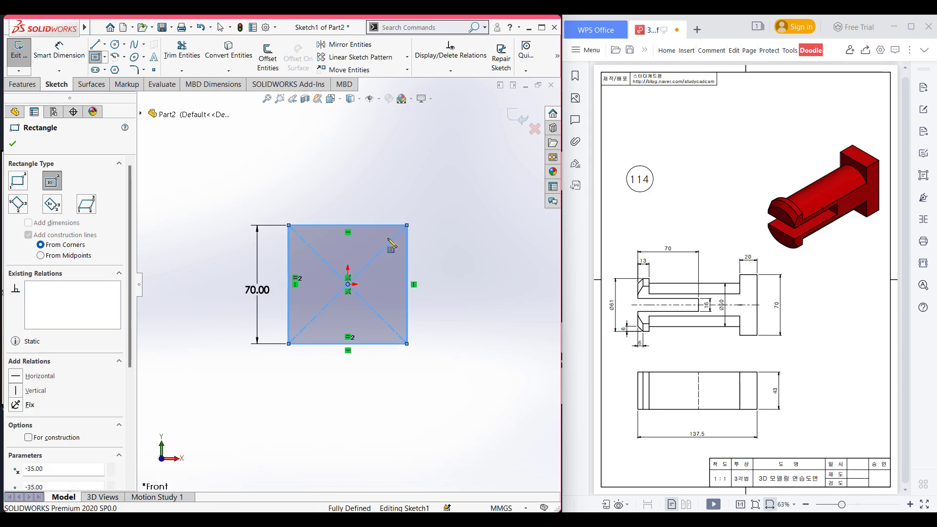
Extrude the square profile 20 mm as a blind boss to form the end plate.
{"action": "key", "text": "ctrl+7"}
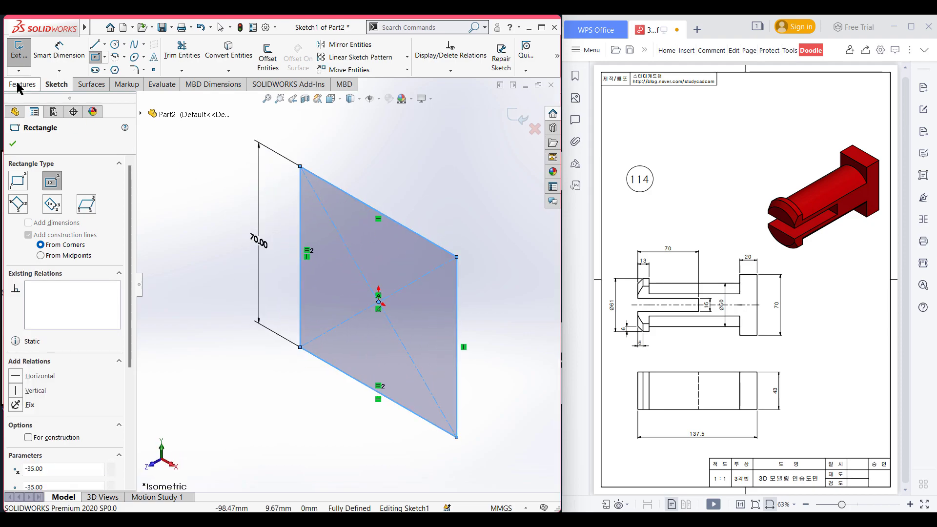
{"action": "left_click", "coordinate": [23, 84]}
{"action": "left_click", "coordinate": [23, 57]}
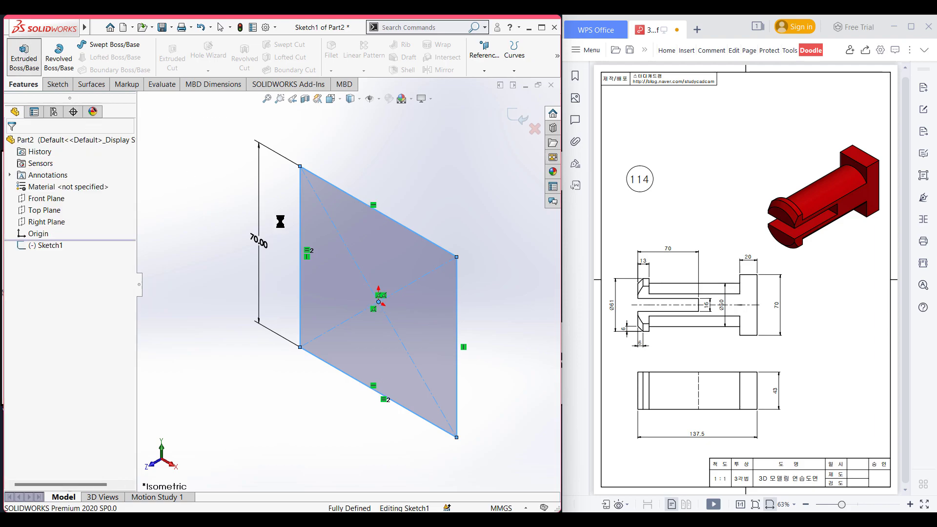
{"action": "type", "text": "20"}
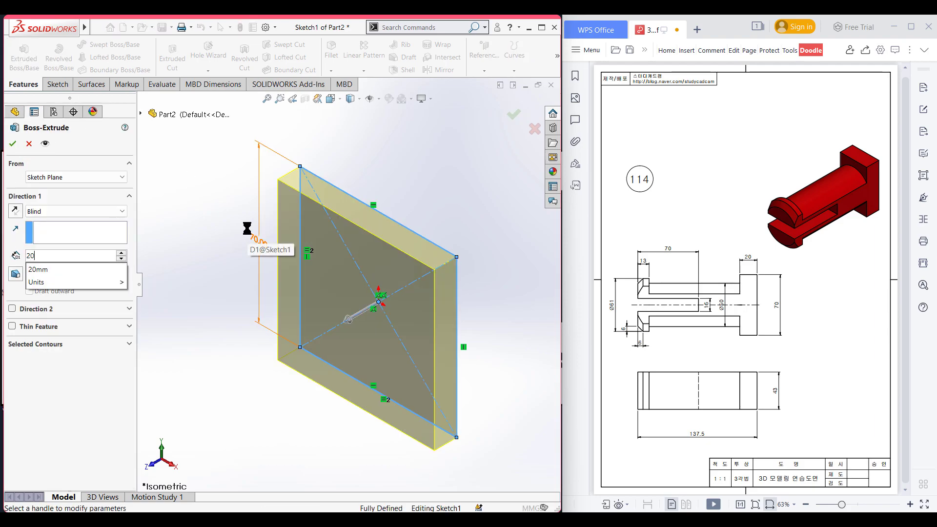
{"action": "key", "text": "Return"}
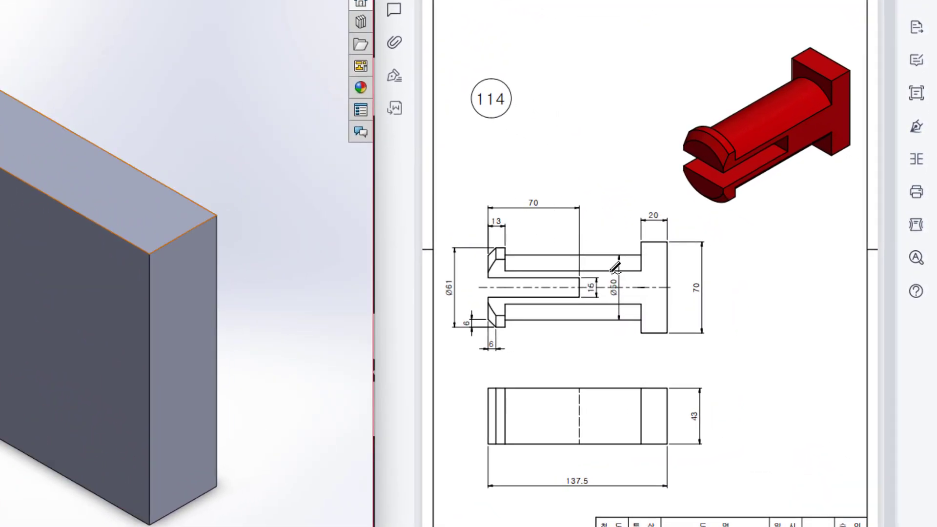
Examine the shaft's outline, its diameter and the dimensions that determine its length in the reference drawing.
{"action": "left_click_drag", "start_coordinate": [638, 255], "coordinate": [515, 254]}
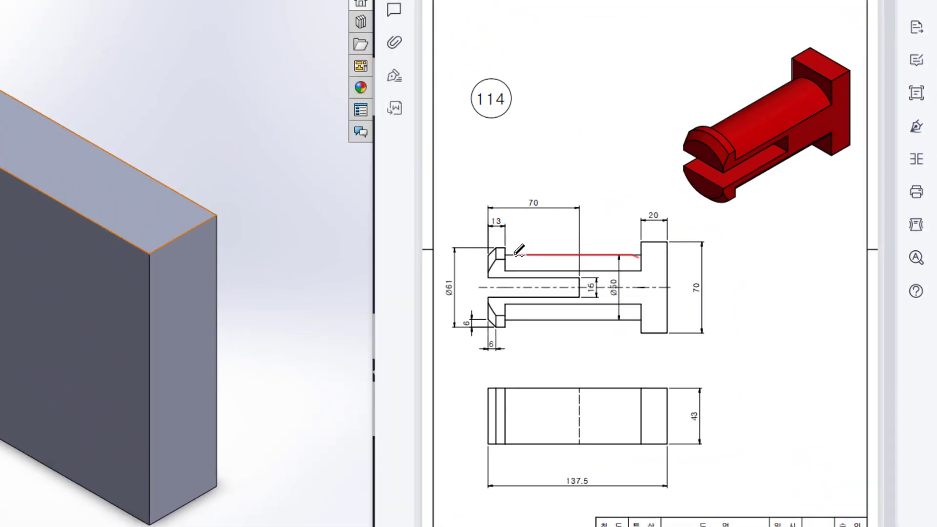
{"action": "left_click_drag", "start_coordinate": [650, 318], "coordinate": [504, 319]}
{"action": "left_click_drag", "start_coordinate": [501, 253], "coordinate": [508, 320]}
{"action": "mouse_move", "coordinate": [626, 271]}
{"action": "left_mouse_down"}
{"action": "mouse_move", "coordinate": [610, 299]}
{"action": "mouse_move", "coordinate": [624, 273]}
{"action": "left_mouse_up"}
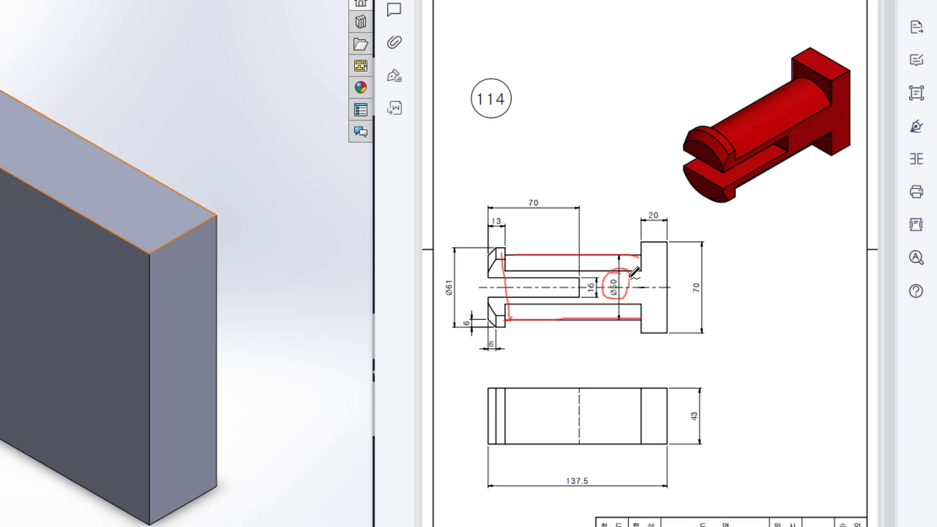
{"action": "scroll", "coordinate": [627, 298], "scroll_direction": "up", "scroll_amount": 3, "text": "ctrl"}
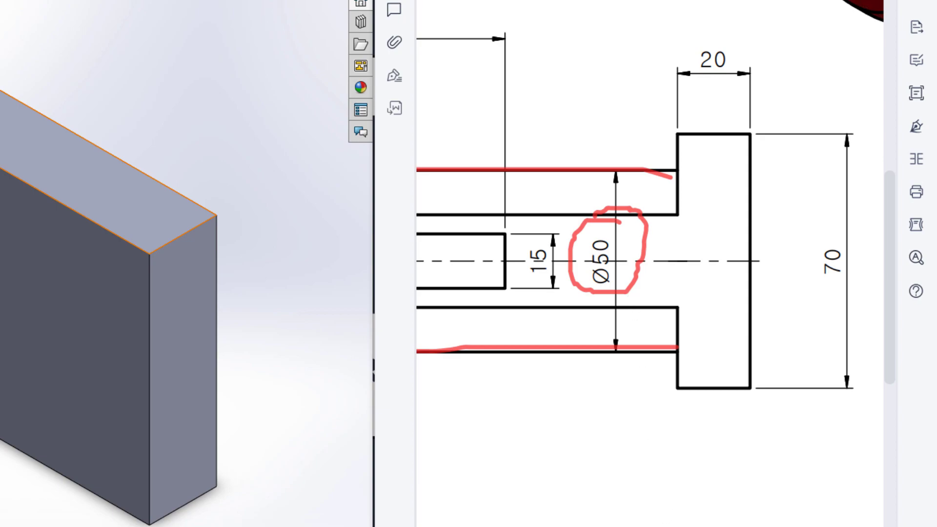
{"action": "scroll", "coordinate": [632, 297], "scroll_direction": "down", "scroll_amount": 3, "text": "ctrl"}
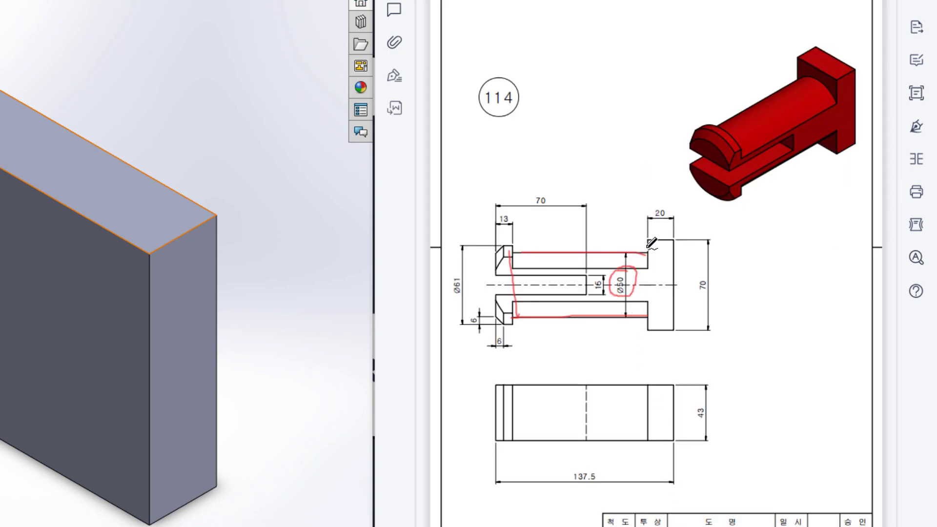
{"action": "mouse_move", "coordinate": [647, 244]}
{"action": "left_mouse_down"}
{"action": "mouse_move", "coordinate": [642, 328]}
{"action": "mouse_move", "coordinate": [648, 304]}
{"action": "left_mouse_up"}
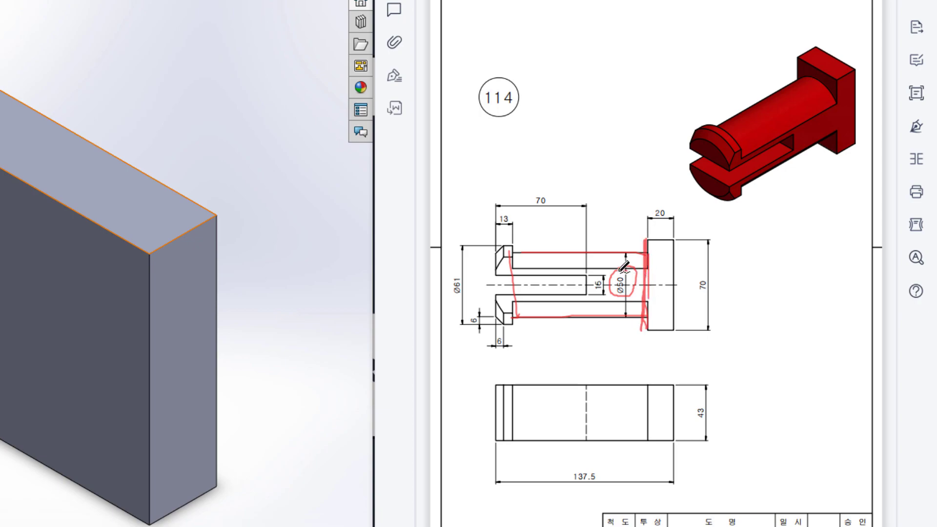
{"action": "mouse_move", "coordinate": [600, 458]}
{"action": "left_mouse_down"}
{"action": "mouse_move", "coordinate": [583, 489]}
{"action": "mouse_move", "coordinate": [598, 457]}
{"action": "left_mouse_up"}
{"action": "mouse_move", "coordinate": [677, 204]}
{"action": "left_mouse_down"}
{"action": "mouse_move", "coordinate": [639, 206]}
{"action": "mouse_move", "coordinate": [665, 216]}
{"action": "left_mouse_up"}
{"action": "mouse_move", "coordinate": [508, 209]}
{"action": "left_mouse_down"}
{"action": "mouse_move", "coordinate": [508, 236]}
{"action": "mouse_move", "coordinate": [502, 208]}
{"action": "left_mouse_up"}
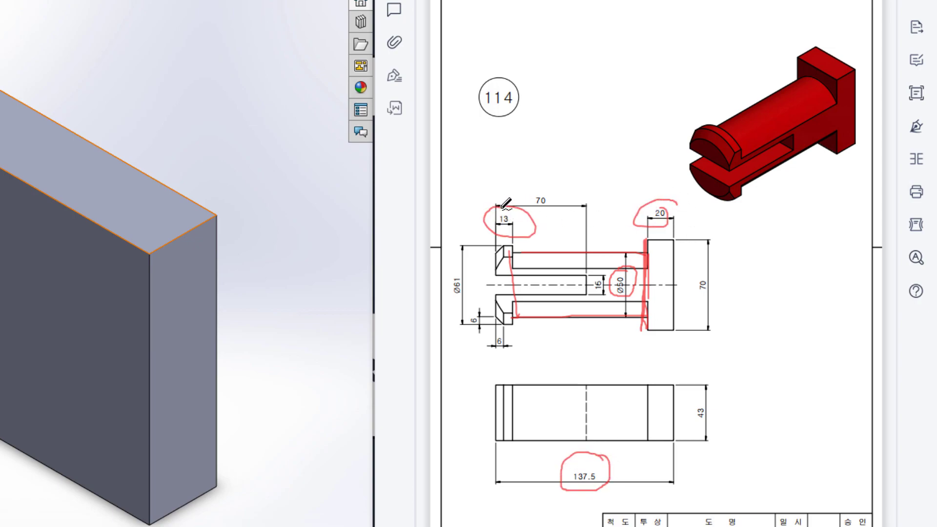
{"action": "key", "text": "ctrl+z"}
{"action": "key", "text": "ctrl+z"}
{"action": "key", "text": "ctrl+z"}
{"action": "key", "text": "ctrl+z"}
{"action": "key", "text": "ctrl+z"}
{"action": "key", "text": "ctrl+z"}
{"action": "key", "text": "ctrl+z"}
{"action": "key", "text": "ctrl+z"}
Sketch a 50 mm diameter circle centred on the origin on the plate's front face.
{"action": "left_click", "coordinate": [98, 274]}
{"action": "right_click", "coordinate": [377, 292]}
{"action": "left_click", "coordinate": [387, 279]}
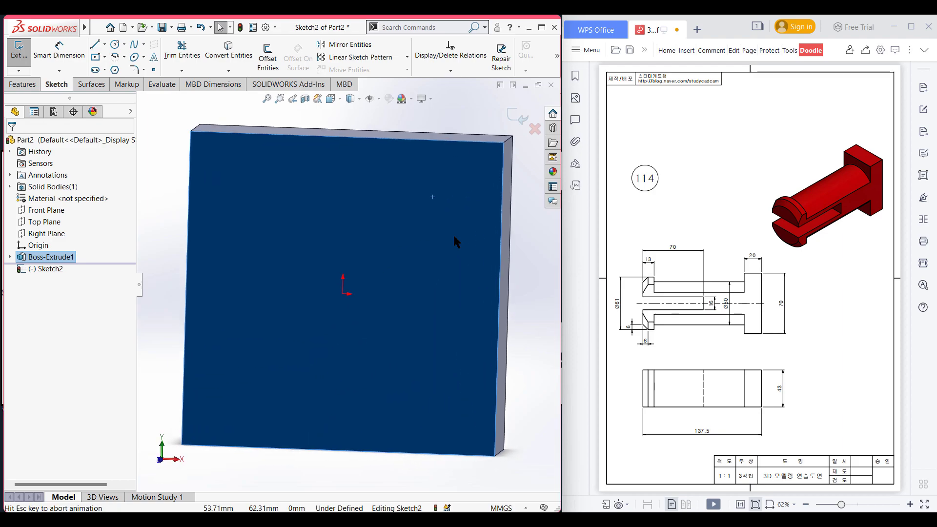
{"action": "left_click", "coordinate": [116, 45]}
{"action": "left_click", "coordinate": [348, 285]}
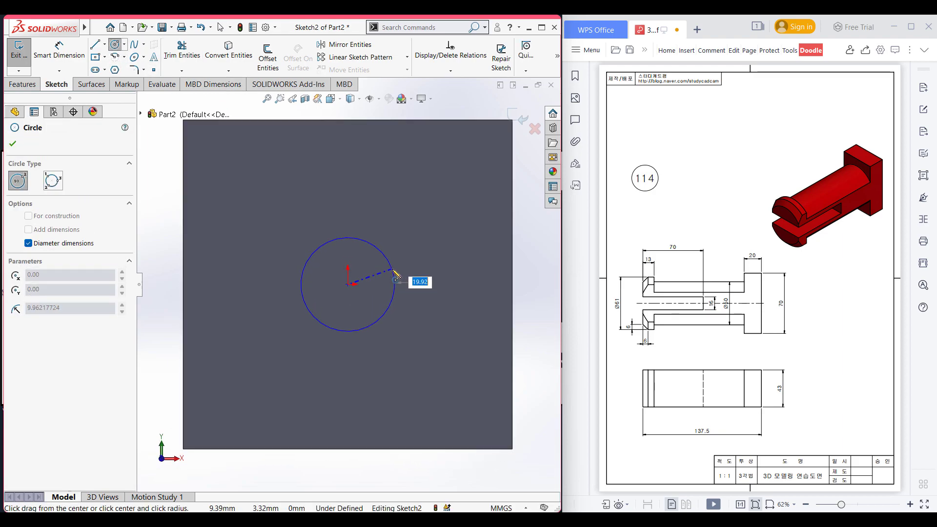
{"action": "key", "text": "Return"}
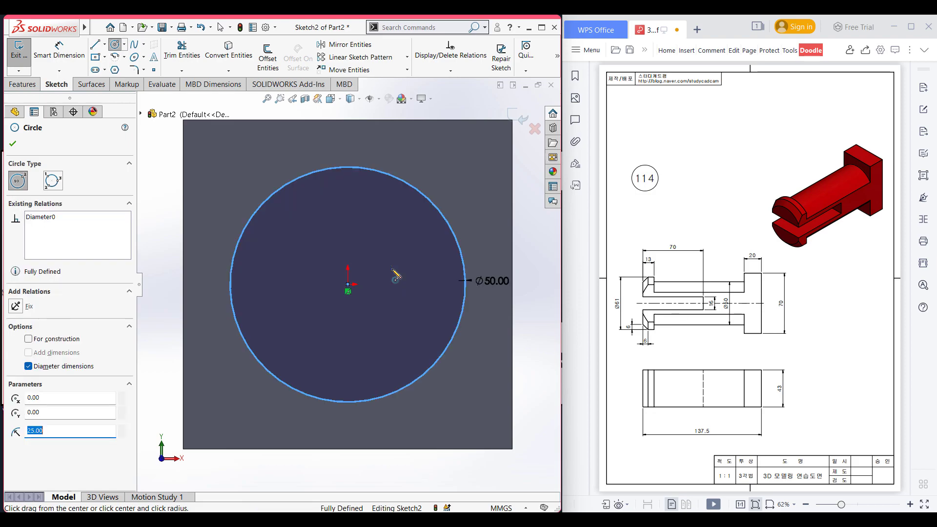
Extrude the 50 mm circle as a blind boss with a depth of 137.5-20-13 mm to form the shaft.
{"action": "key", "text": "ctrl+7"}
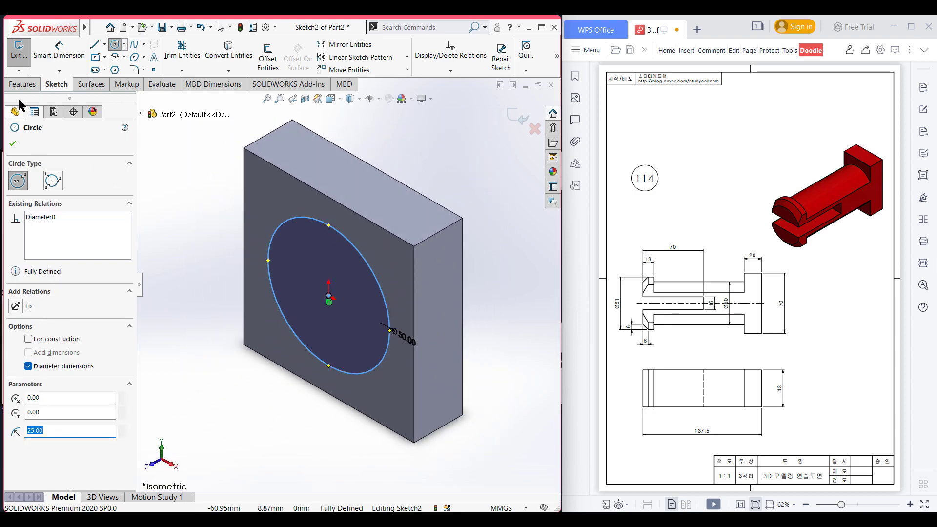
{"action": "left_click", "coordinate": [22, 84]}
{"action": "left_click", "coordinate": [25, 59]}
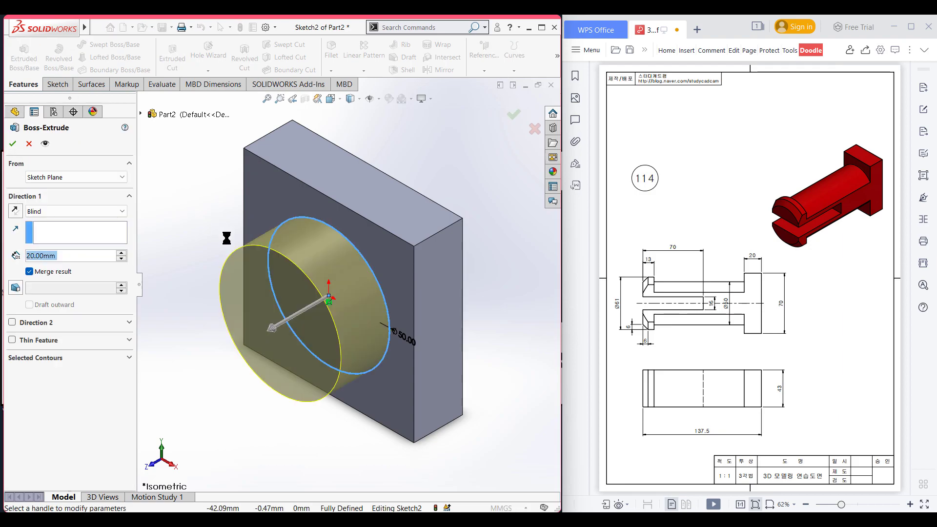
{"action": "type", "text": "137.5"}
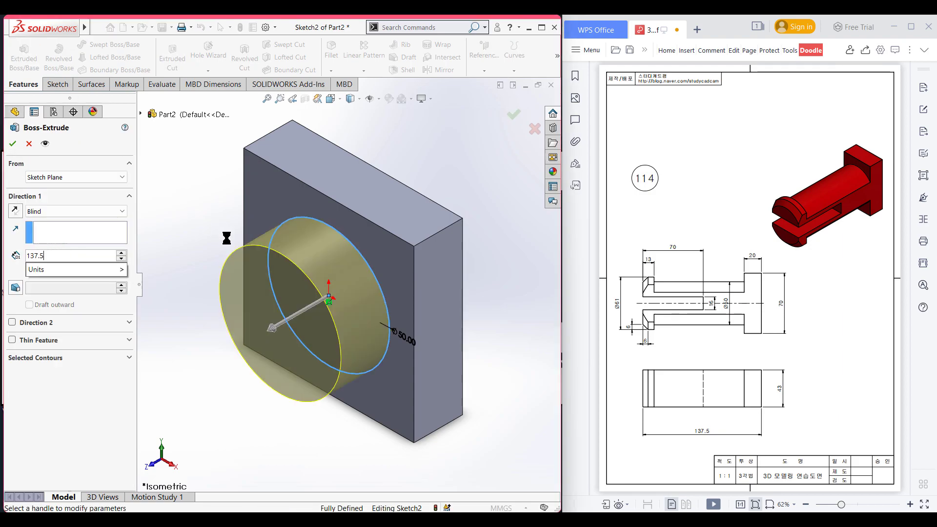
{"action": "type", "text": "-20-"}
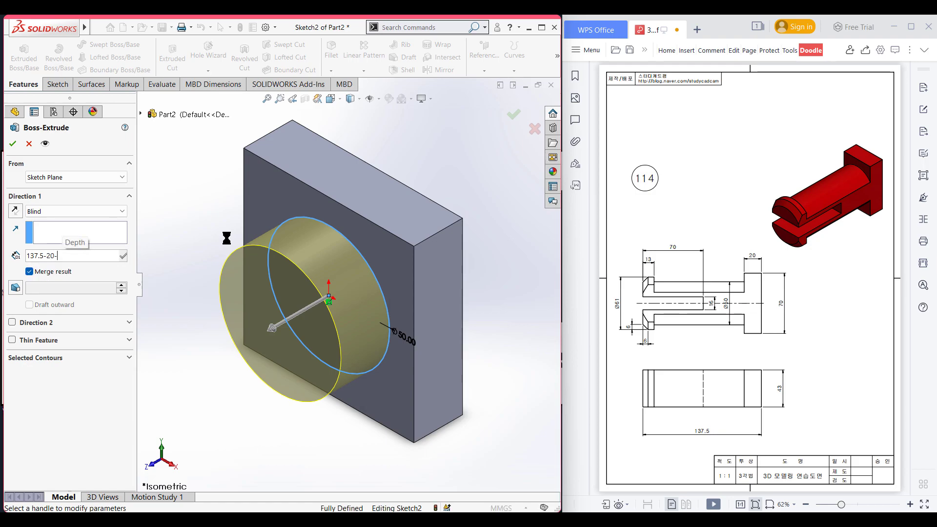
{"action": "type", "text": "13"}
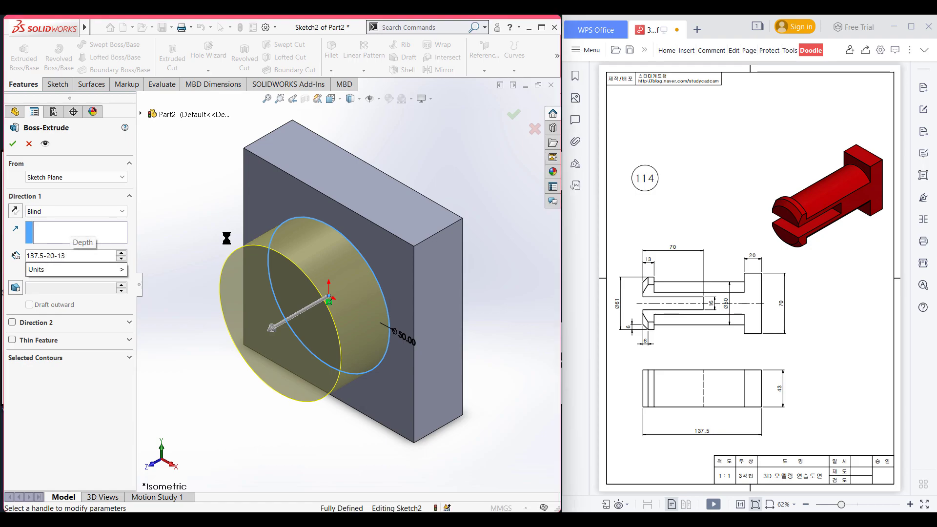
{"action": "key", "text": "Return"}
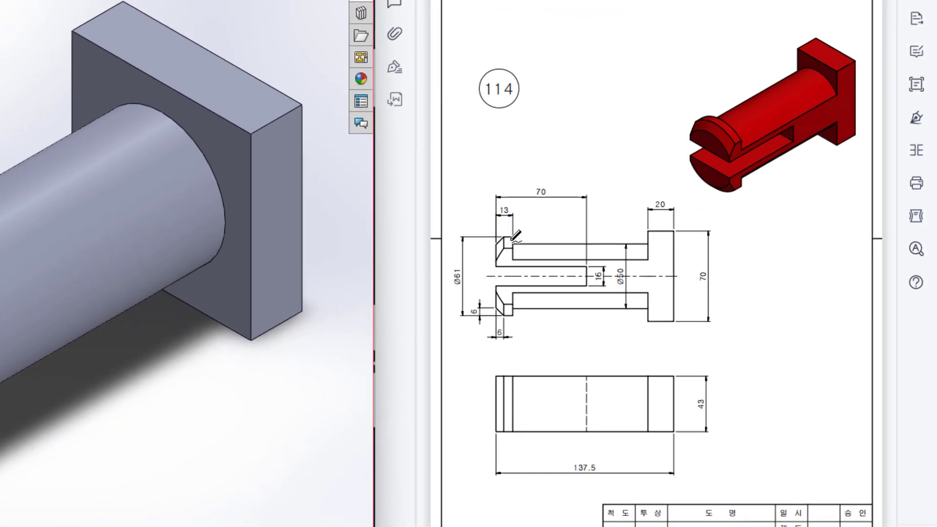
Sketch a 61 mm diameter circle centred on the origin on the shaft's free end face.
{"action": "mouse_move", "coordinate": [511, 238]}
{"action": "left_mouse_down"}
{"action": "mouse_move", "coordinate": [497, 273]}
{"action": "mouse_move", "coordinate": [508, 312]}
{"action": "mouse_move", "coordinate": [513, 269]}
{"action": "mouse_move", "coordinate": [497, 254]}
{"action": "mouse_move", "coordinate": [454, 266]}
{"action": "mouse_move", "coordinate": [476, 271]}
{"action": "mouse_move", "coordinate": [456, 259]}
{"action": "left_mouse_up"}
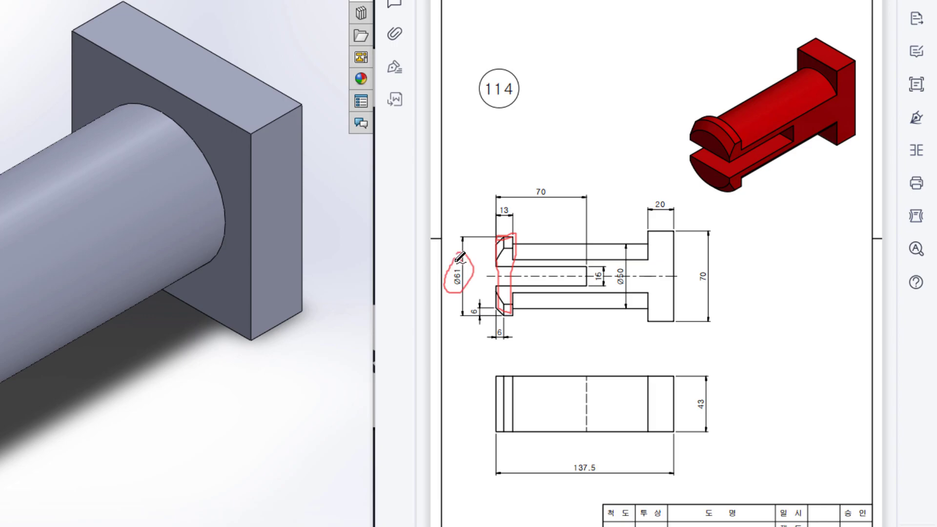
{"action": "left_click_drag", "start_coordinate": [511, 203], "coordinate": [501, 208]}
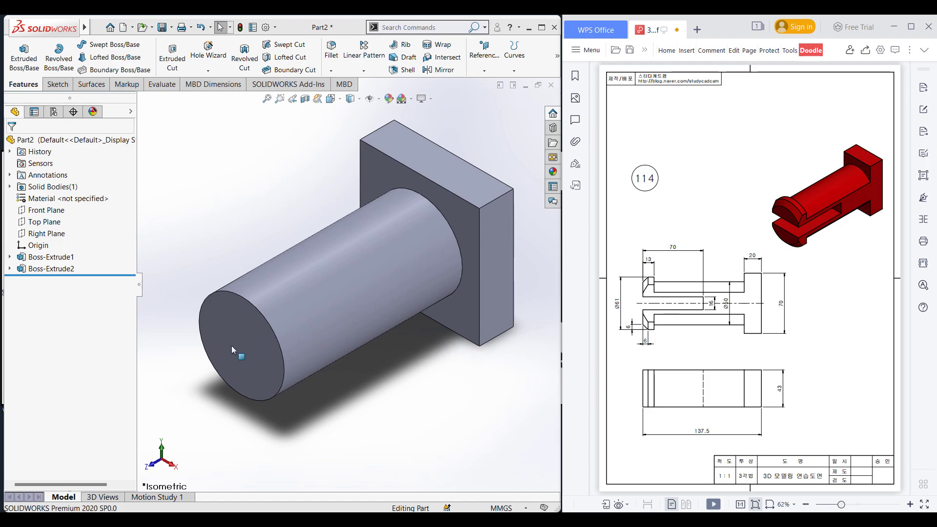
{"action": "right_click", "coordinate": [231, 346]}
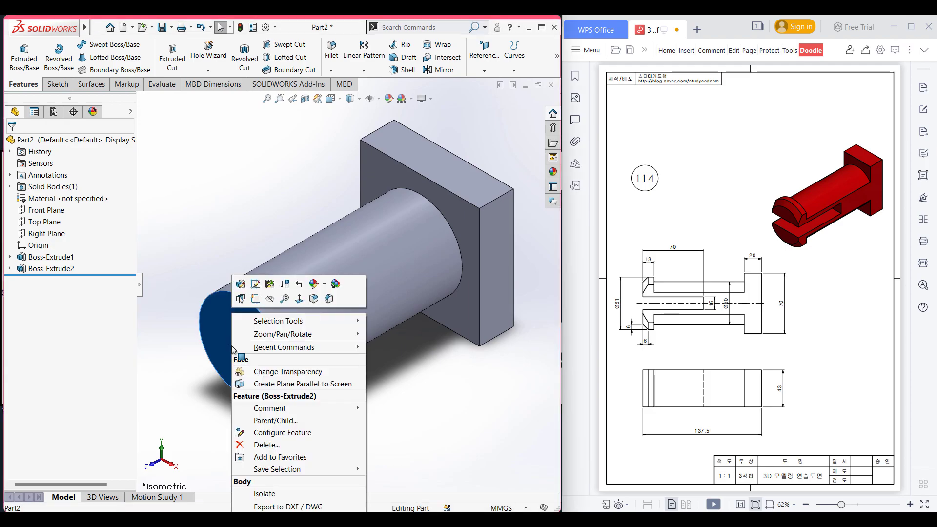
{"action": "left_click", "coordinate": [255, 301]}
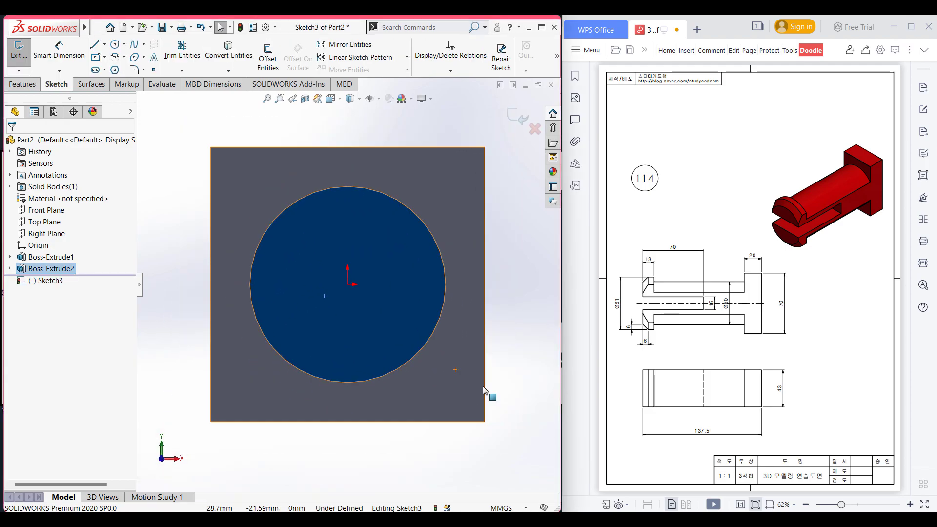
{"action": "left_click", "coordinate": [115, 44]}
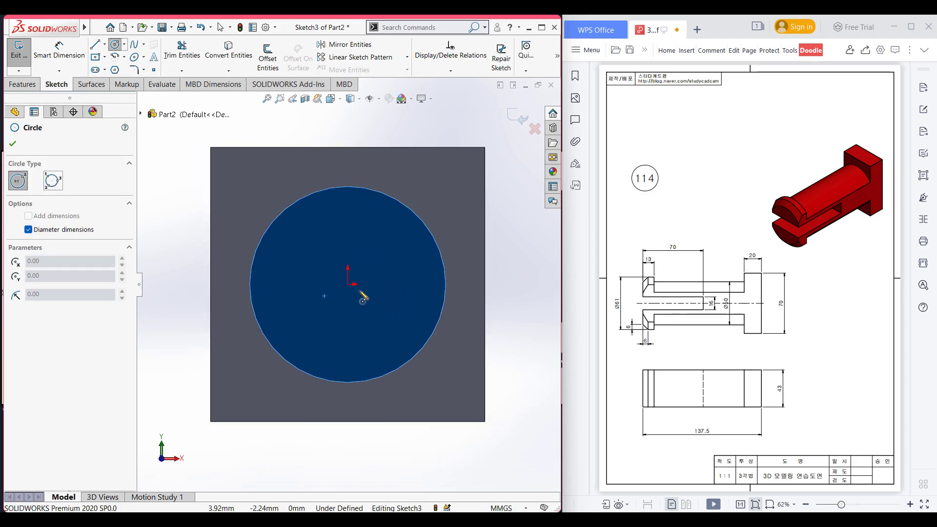
{"action": "left_click", "coordinate": [348, 284]}
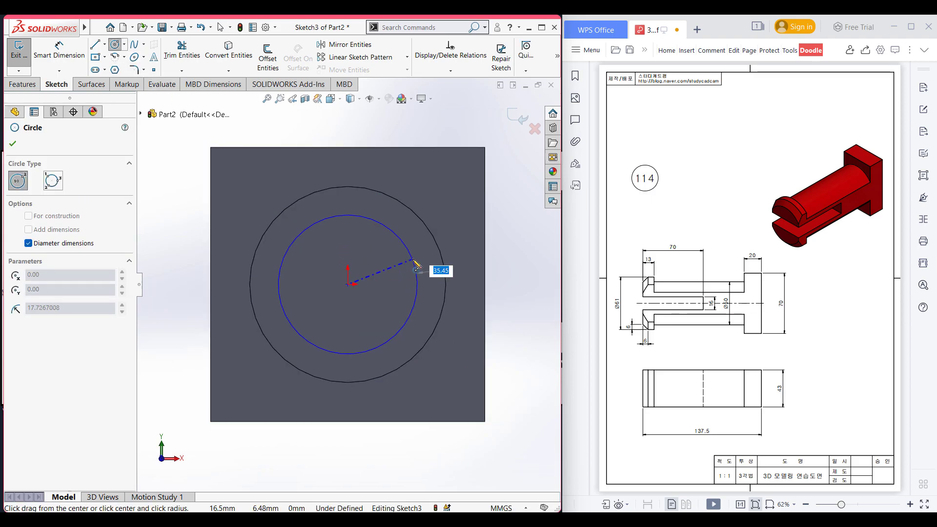
{"action": "key", "text": "Return"}
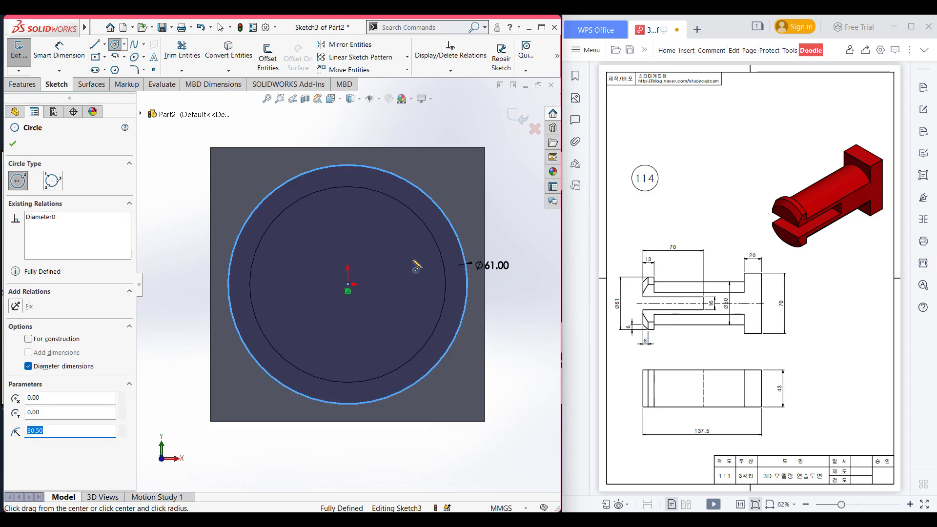
Extrude the 61 mm circle as a blind boss with a depth of 13 mm to form the head.
{"action": "key", "text": "ctrl+7"}
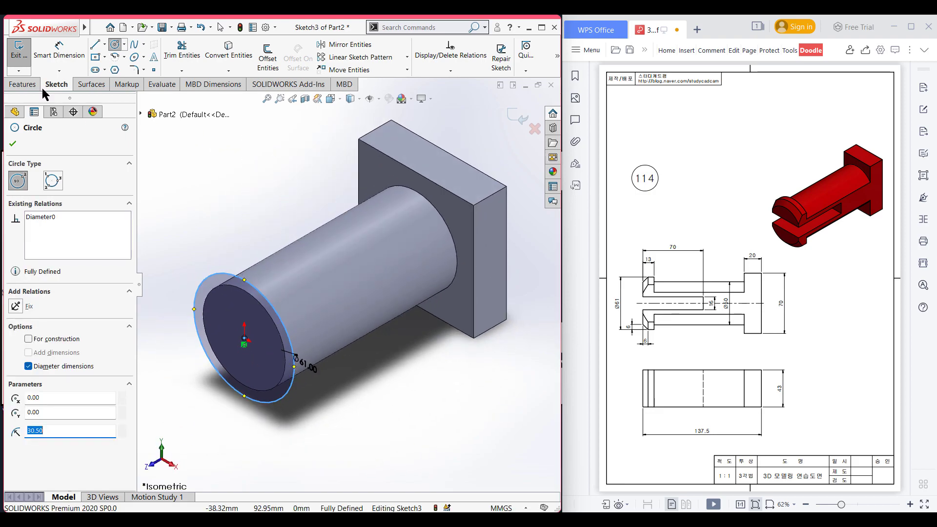
{"action": "left_click", "coordinate": [32, 85]}
{"action": "left_click", "coordinate": [23, 63]}
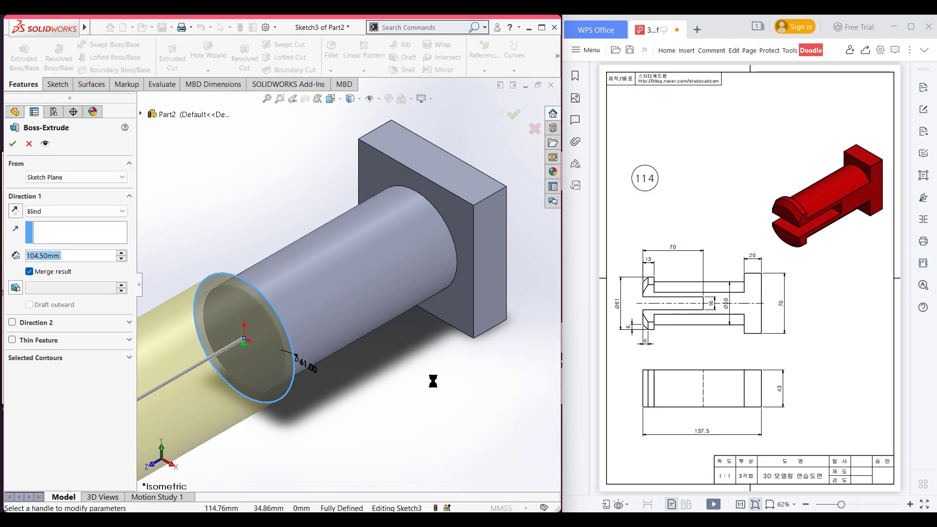
{"action": "type", "text": "13"}
{"action": "key", "text": "Return"}
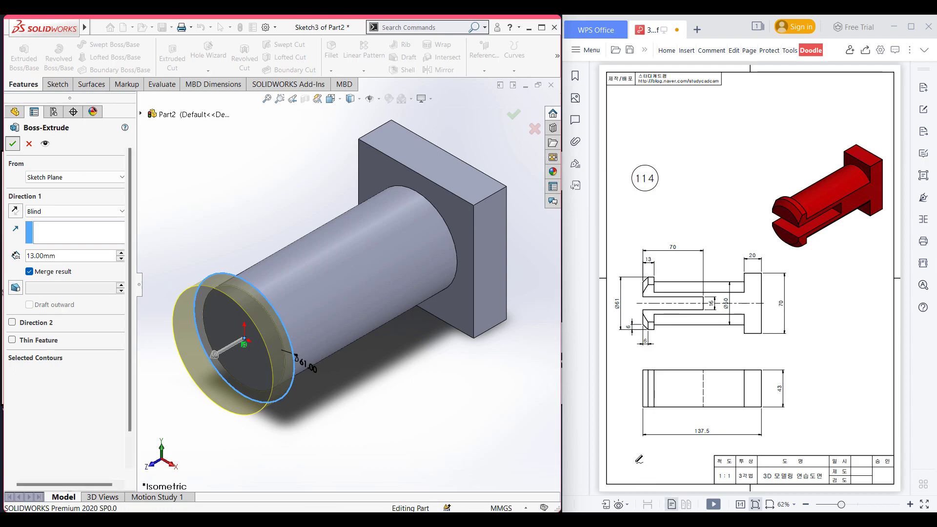
{"action": "key", "text": "Return"}
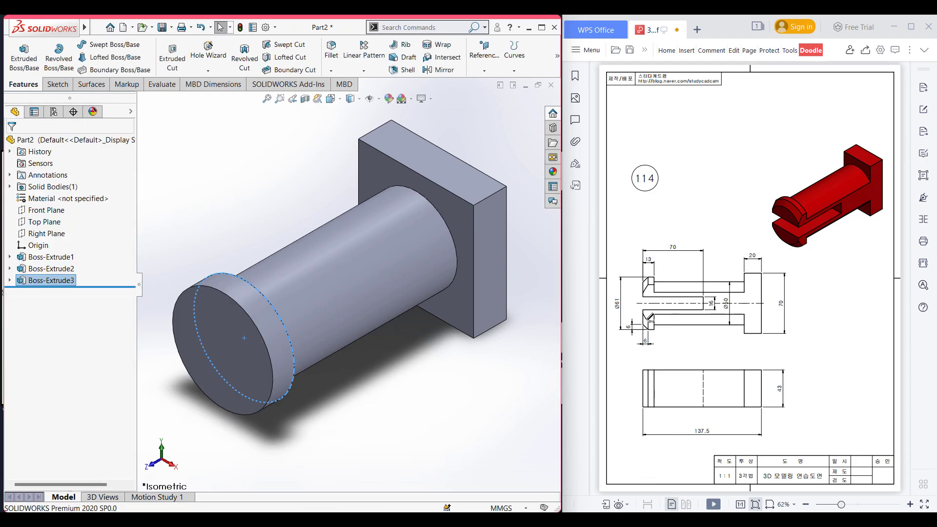
Chamfer the head's outer front edge with a symmetric distance-distance chamfer of 6 mm, following the chamfer dimensions in the reference drawing.
{"action": "left_click_drag", "start_coordinate": [643, 316], "coordinate": [649, 327]}
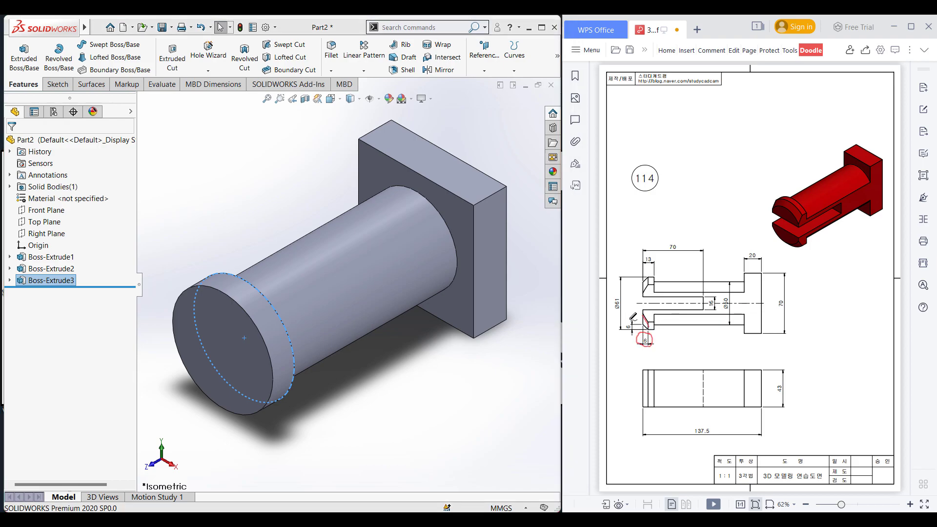
{"action": "left_click_drag", "start_coordinate": [633, 333], "coordinate": [630, 317]}
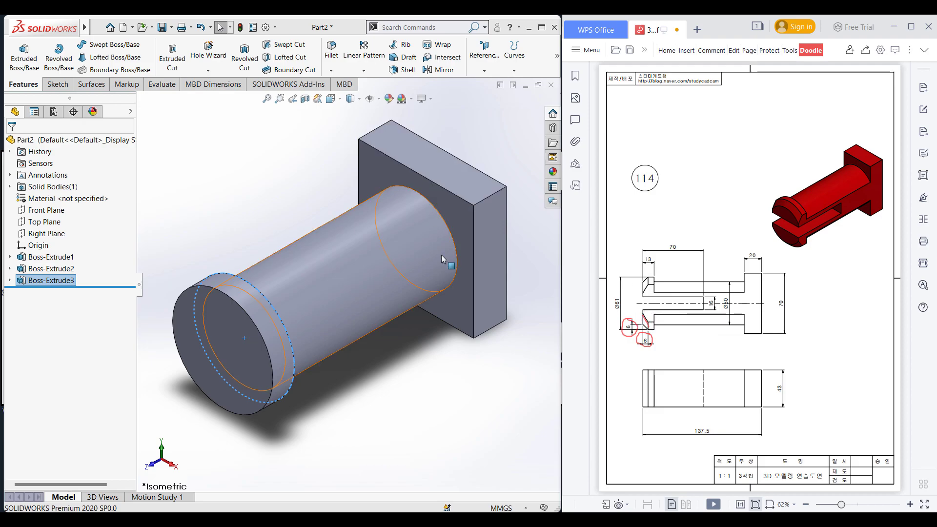
{"action": "left_click", "coordinate": [334, 72]}
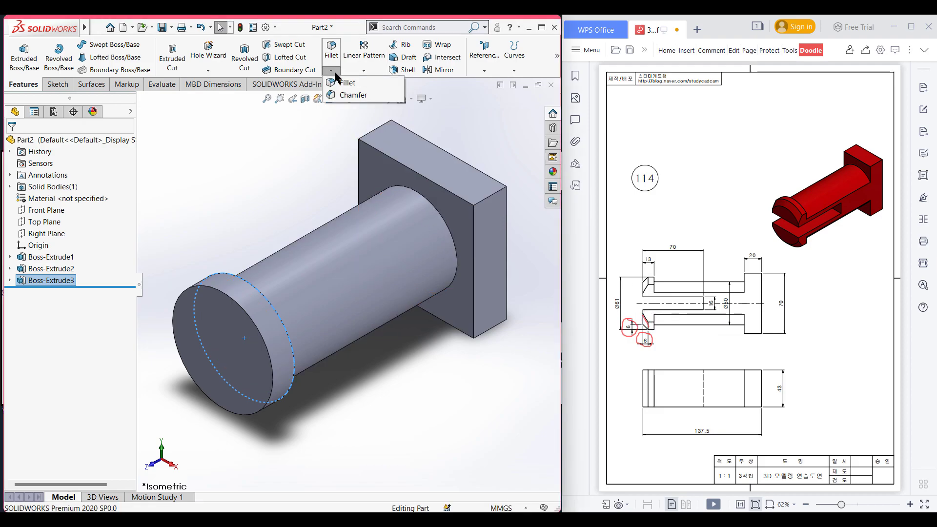
{"action": "left_click", "coordinate": [347, 95]}
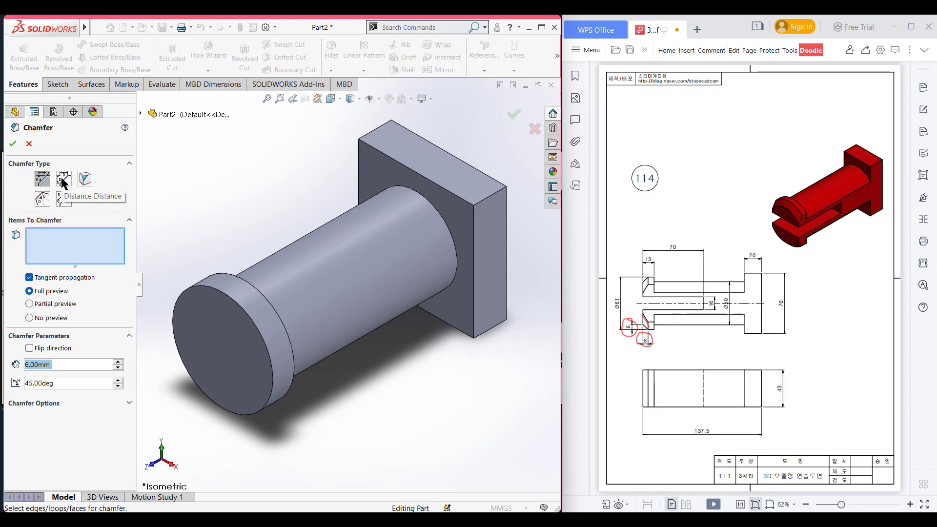
{"action": "left_click", "coordinate": [62, 179]}
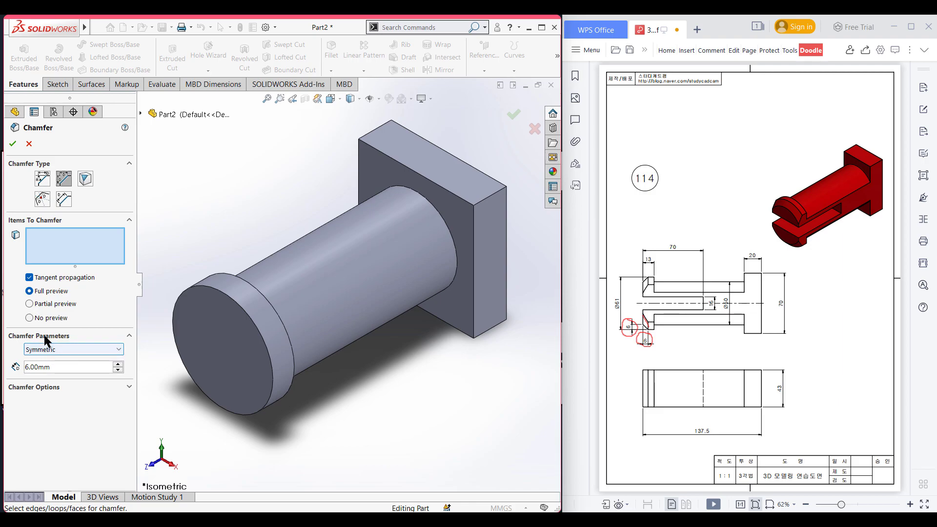
{"action": "left_click", "coordinate": [67, 349]}
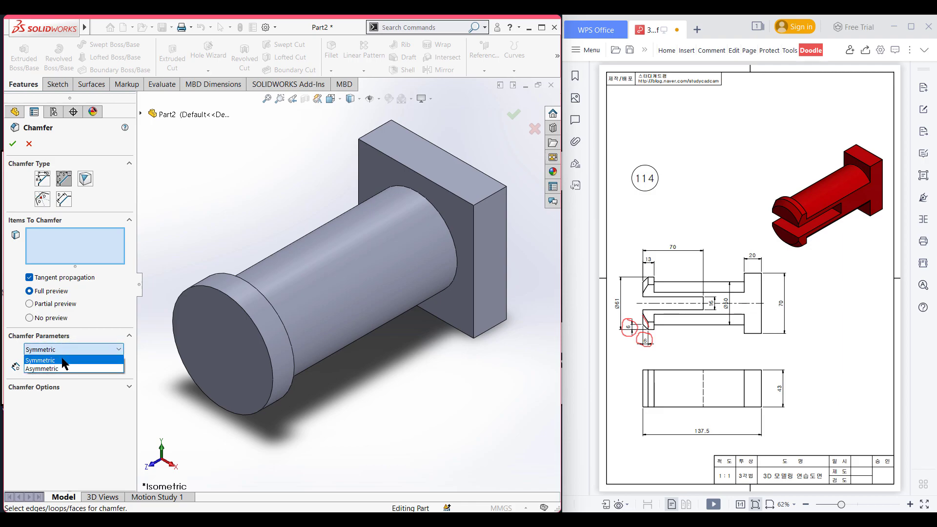
{"action": "left_click", "coordinate": [62, 364]}
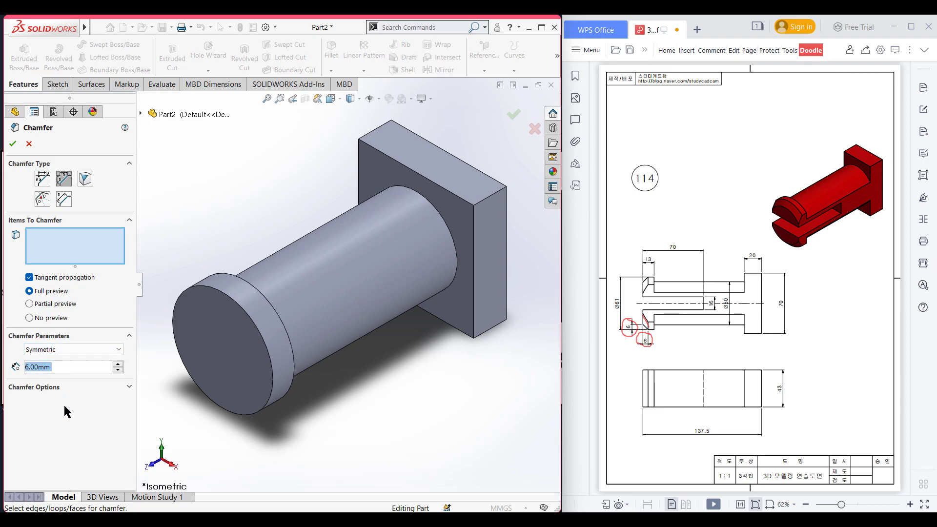
{"action": "left_click", "coordinate": [265, 347]}
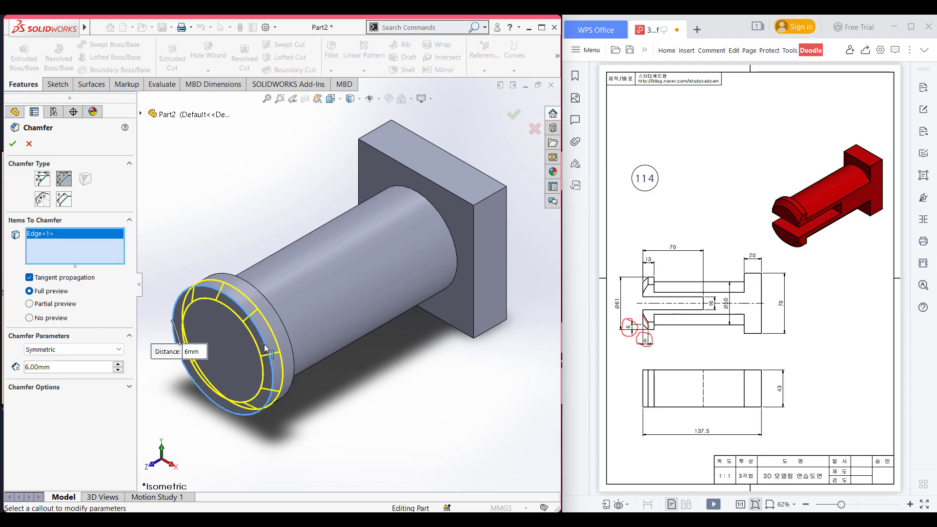
{"action": "left_click", "coordinate": [7, 143]}
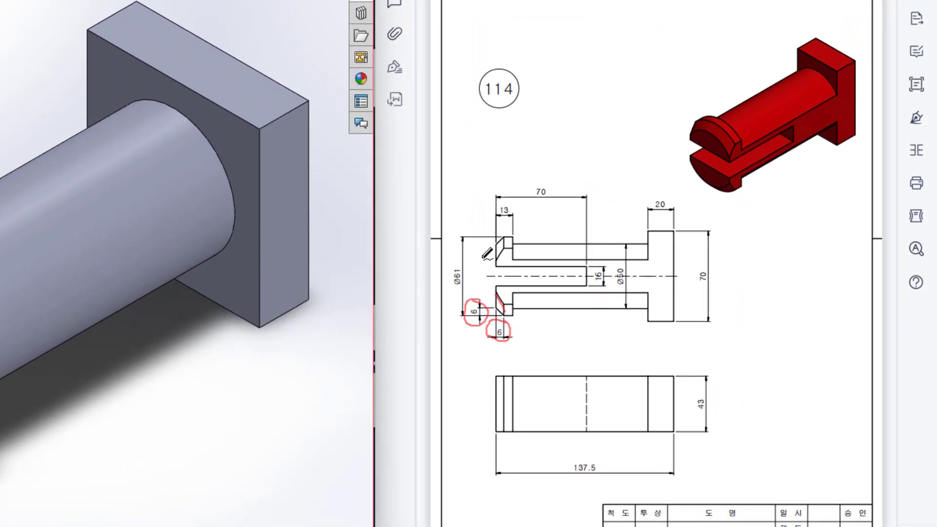
Examine the slot's outline, width and depth in the reference drawing's front view and isometric picture, clearing the markup in between.
{"action": "mouse_move", "coordinate": [494, 266]}
{"action": "left_mouse_down"}
{"action": "mouse_move", "coordinate": [590, 268]}
{"action": "mouse_move", "coordinate": [593, 280]}
{"action": "mouse_move", "coordinate": [497, 286]}
{"action": "mouse_move", "coordinate": [490, 267]}
{"action": "left_mouse_up"}
{"action": "mouse_move", "coordinate": [606, 266]}
{"action": "left_mouse_down"}
{"action": "mouse_move", "coordinate": [588, 277]}
{"action": "mouse_move", "coordinate": [603, 289]}
{"action": "mouse_move", "coordinate": [596, 268]}
{"action": "left_mouse_up"}
{"action": "mouse_move", "coordinate": [537, 178]}
{"action": "left_mouse_down"}
{"action": "mouse_move", "coordinate": [526, 205]}
{"action": "mouse_move", "coordinate": [535, 176]}
{"action": "mouse_move", "coordinate": [521, 182]}
{"action": "left_mouse_up"}
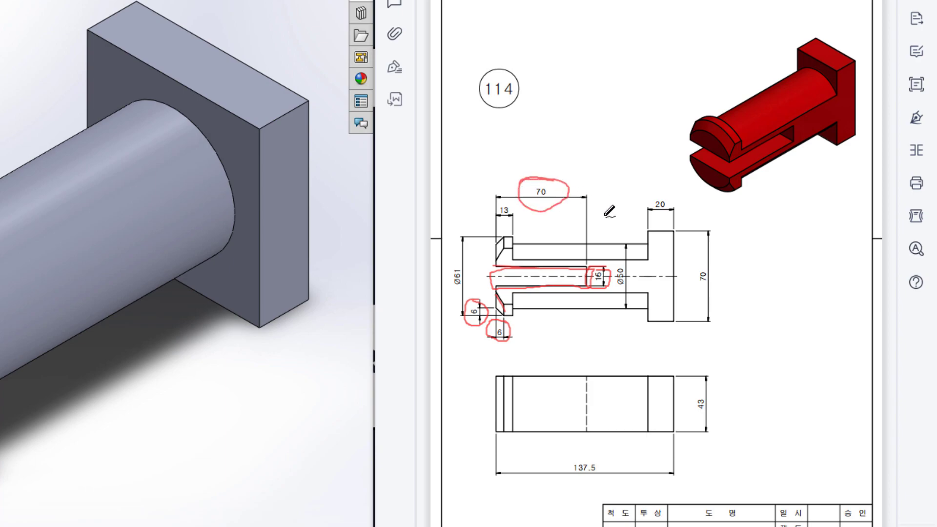
{"action": "mouse_move", "coordinate": [705, 130]}
{"action": "left_mouse_down"}
{"action": "mouse_move", "coordinate": [693, 134]}
{"action": "mouse_move", "coordinate": [712, 167]}
{"action": "mouse_move", "coordinate": [717, 139]}
{"action": "left_mouse_up"}
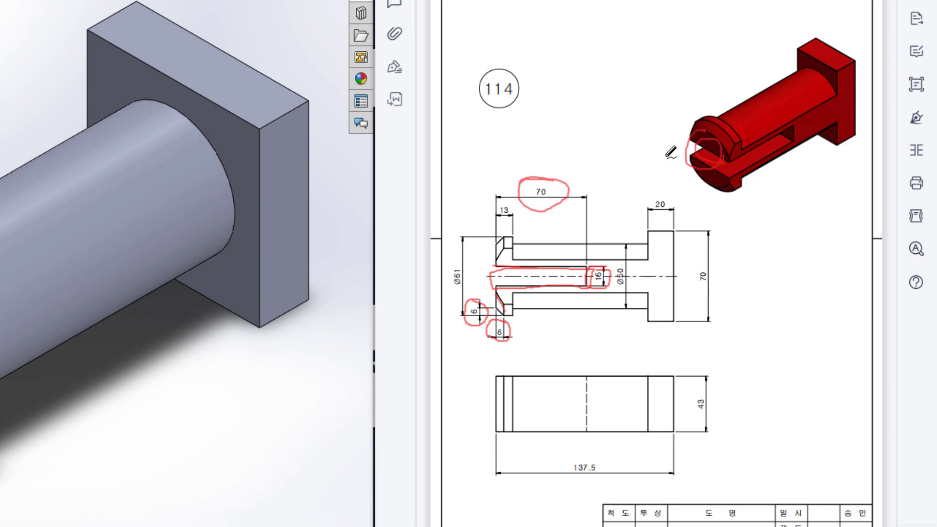
{"action": "key", "text": "ctrl+z"}
{"action": "key", "text": "ctrl+z"}
{"action": "key", "text": "ctrl+z"}
{"action": "key", "text": "ctrl+z"}
{"action": "key", "text": "ctrl+z"}
{"action": "key", "text": "ctrl+z"}
{"action": "key", "text": "ctrl+z"}
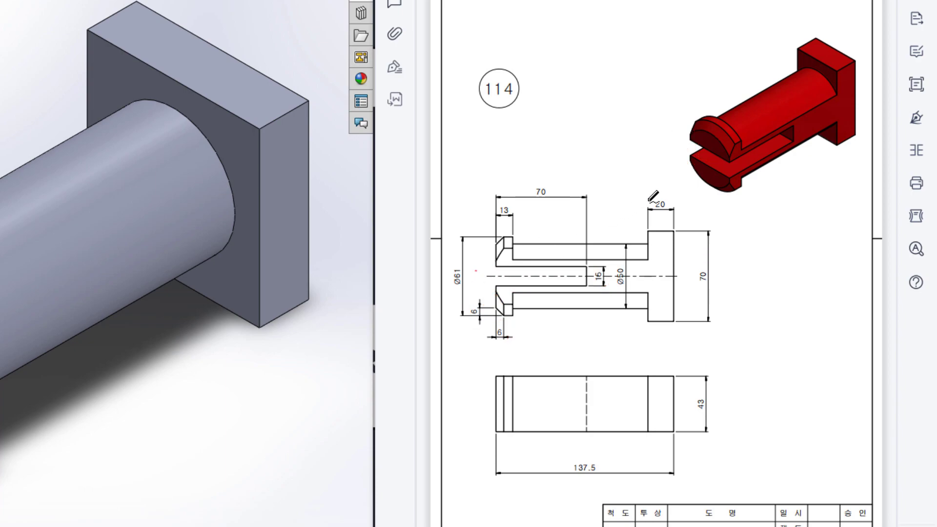
{"action": "left_click_drag", "start_coordinate": [673, 132], "coordinate": [749, 175]}
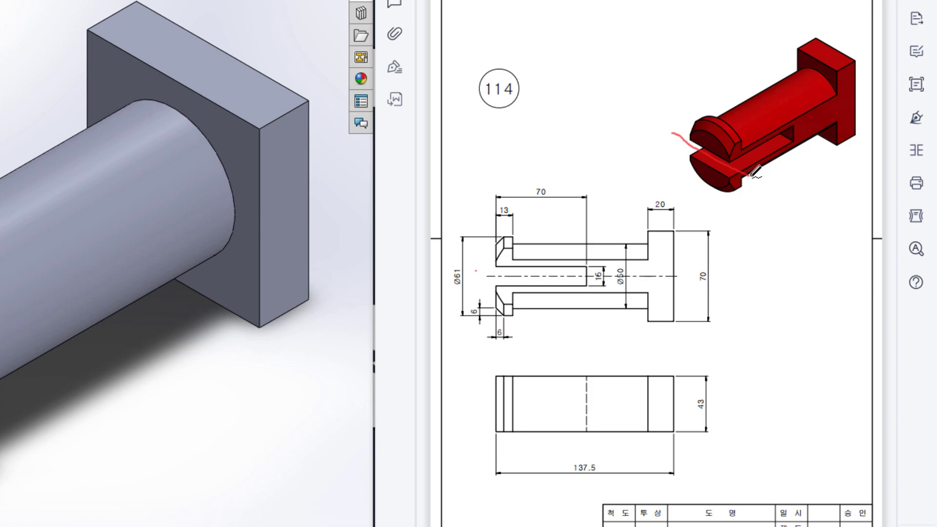
{"action": "left_click_drag", "start_coordinate": [677, 125], "coordinate": [747, 172]}
{"action": "left_click_drag", "start_coordinate": [684, 147], "coordinate": [745, 169]}
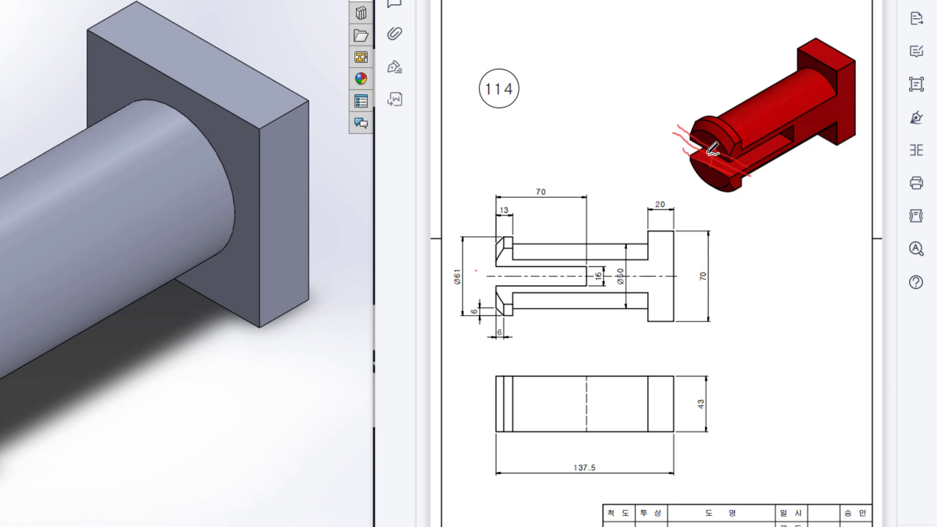
{"action": "mouse_move", "coordinate": [604, 257]}
{"action": "left_mouse_down"}
{"action": "mouse_move", "coordinate": [609, 286]}
{"action": "mouse_move", "coordinate": [590, 259]}
{"action": "left_mouse_up"}
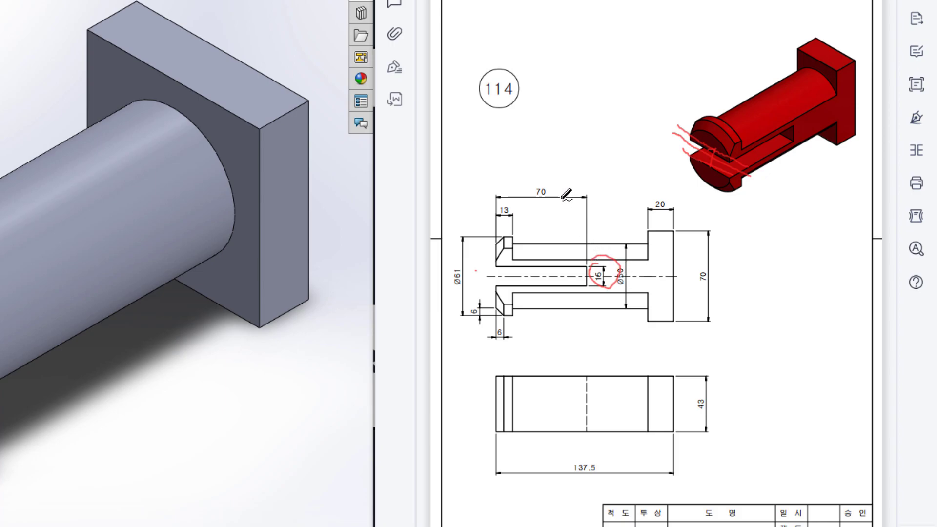
{"action": "mouse_move", "coordinate": [523, 191]}
{"action": "left_mouse_down"}
{"action": "mouse_move", "coordinate": [562, 193]}
{"action": "mouse_move", "coordinate": [521, 197]}
{"action": "left_mouse_up"}
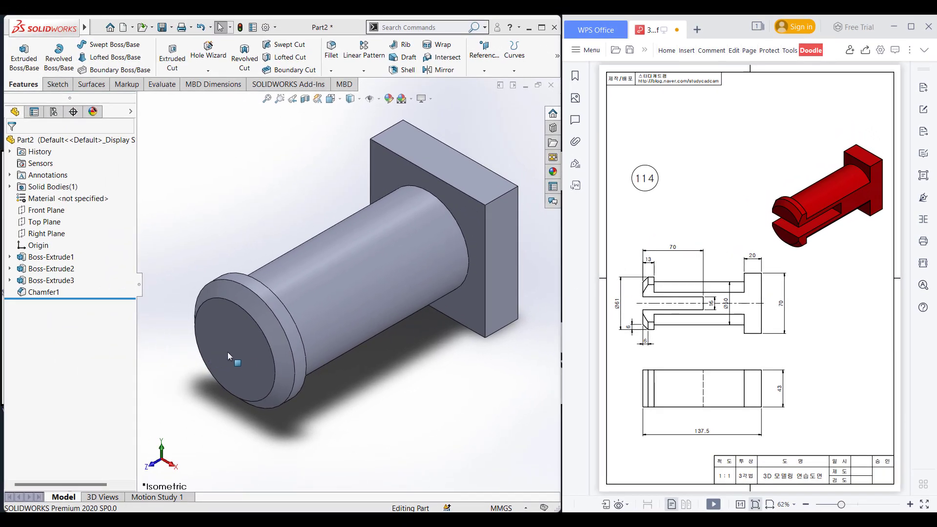
Sketch a horizontal centerline about 105 mm long through the origin on the head's front face.
{"action": "right_click", "coordinate": [230, 351]}
{"action": "left_click", "coordinate": [253, 299]}
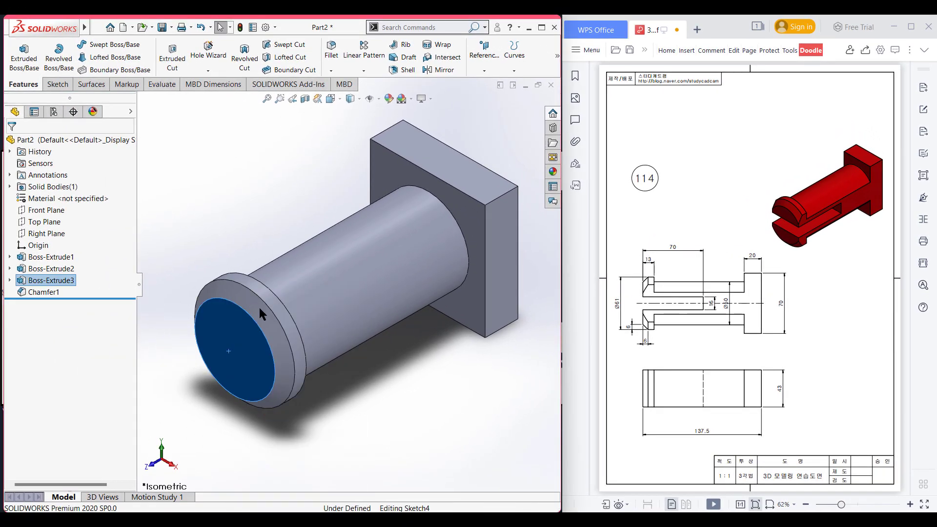
{"action": "key", "text": "ctrl+8"}
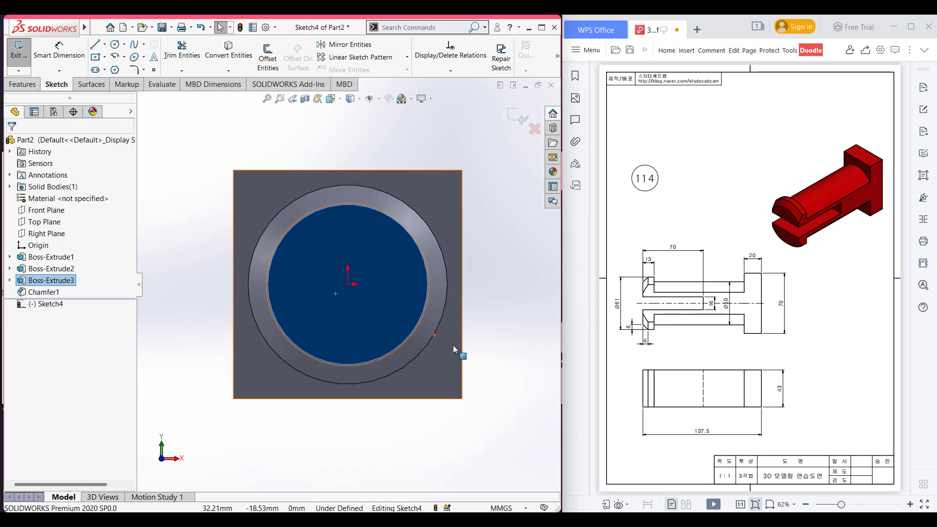
{"action": "left_click", "coordinate": [105, 45]}
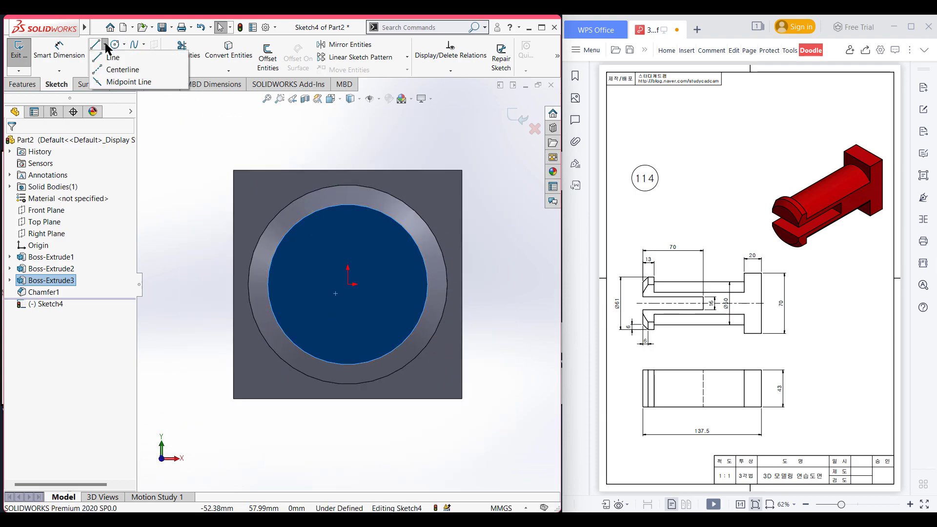
{"action": "left_click", "coordinate": [116, 70]}
{"action": "left_click", "coordinate": [179, 284]}
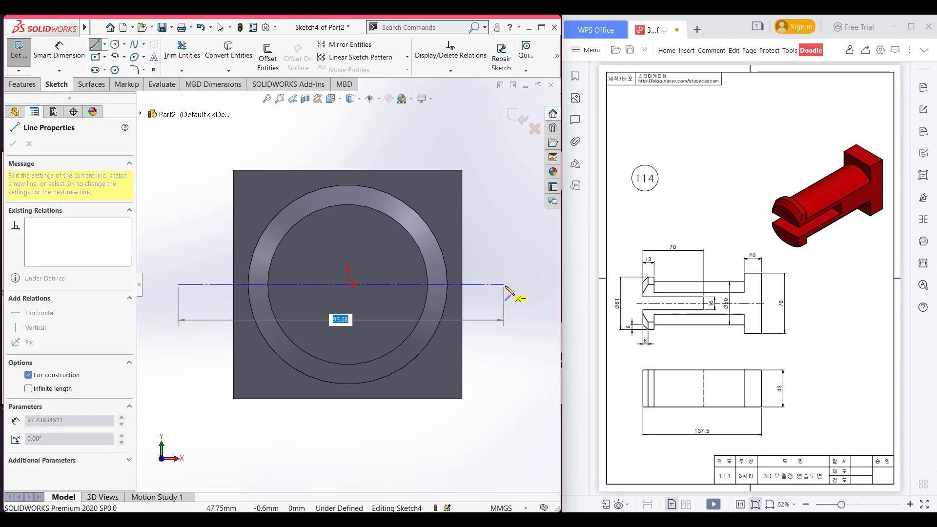
{"action": "left_click", "coordinate": [521, 284]}
{"action": "key", "text": "Escape"}
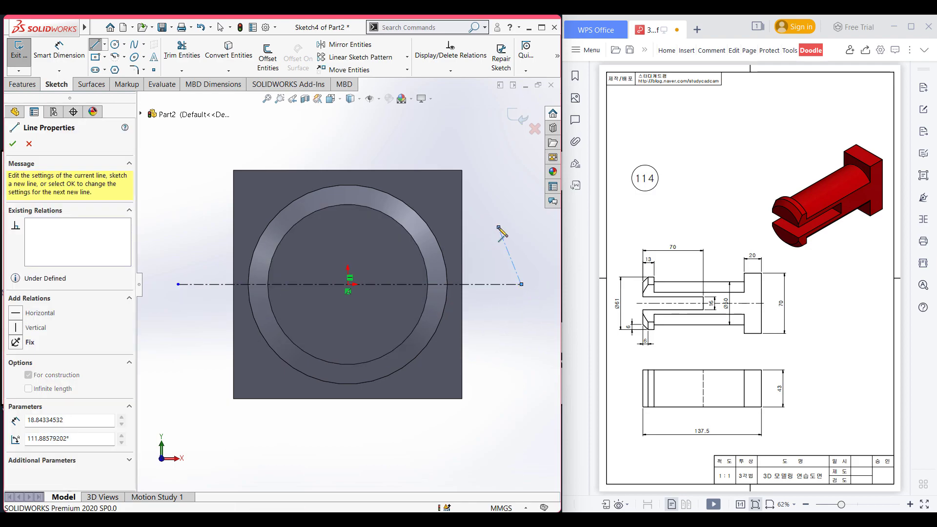
{"action": "key", "text": "Escape"}
Offset the centerline bi-directionally by 16/2 mm with line-capped ends to form the slot profile.
{"action": "left_click", "coordinate": [268, 73]}
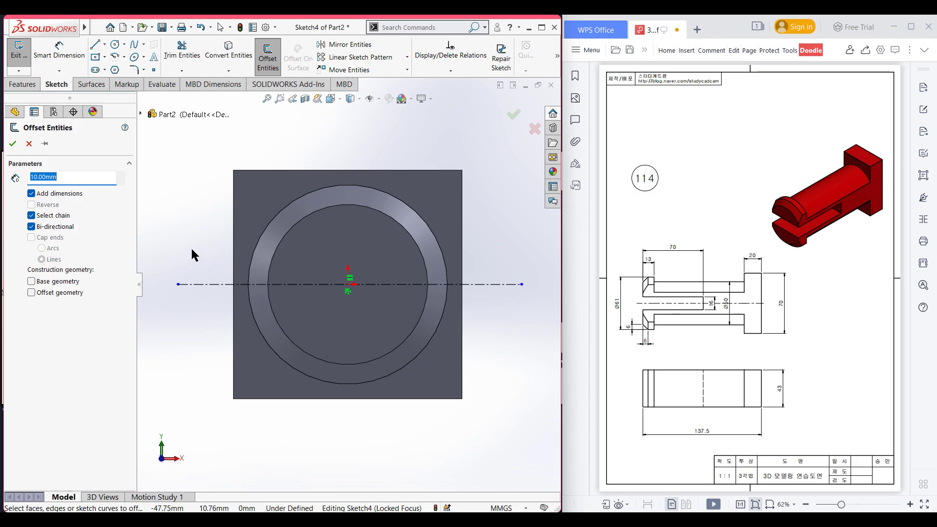
{"action": "type", "text": "16/2"}
{"action": "key", "text": "Return"}
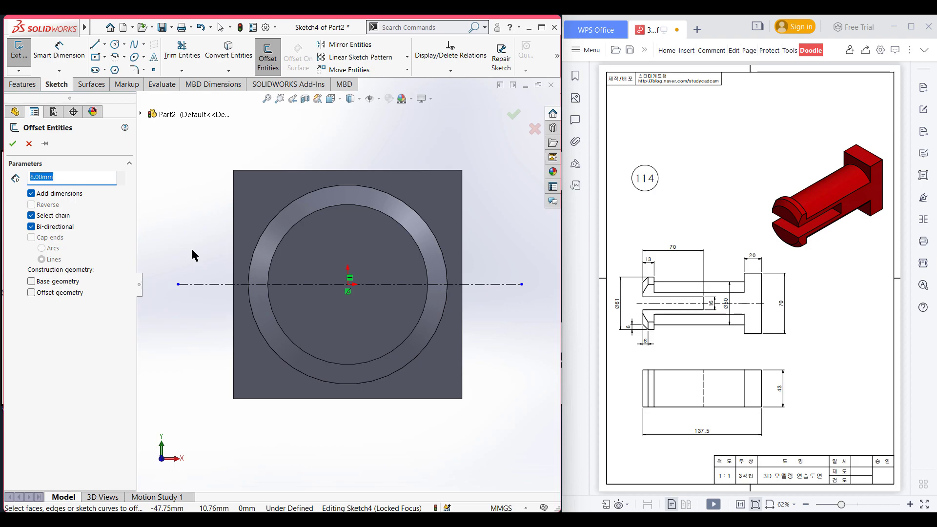
{"action": "left_click", "coordinate": [215, 284]}
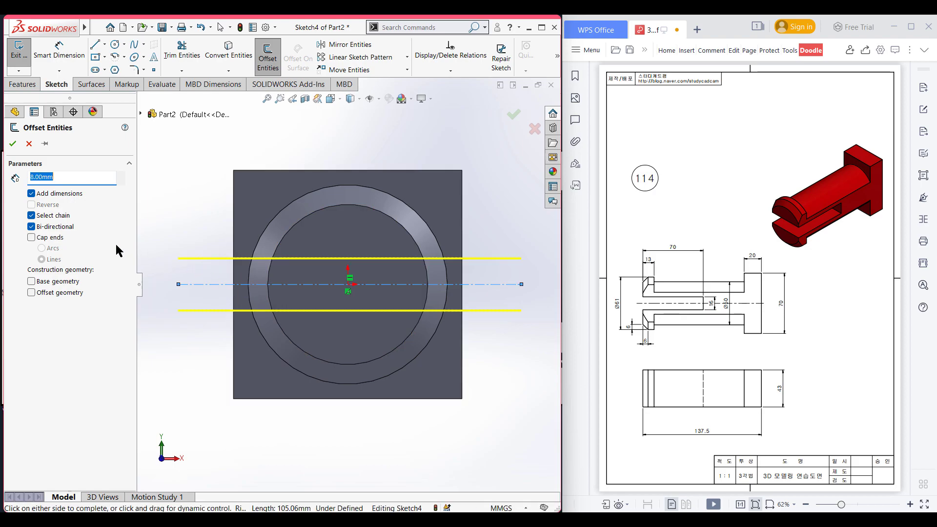
{"action": "left_click", "coordinate": [32, 238]}
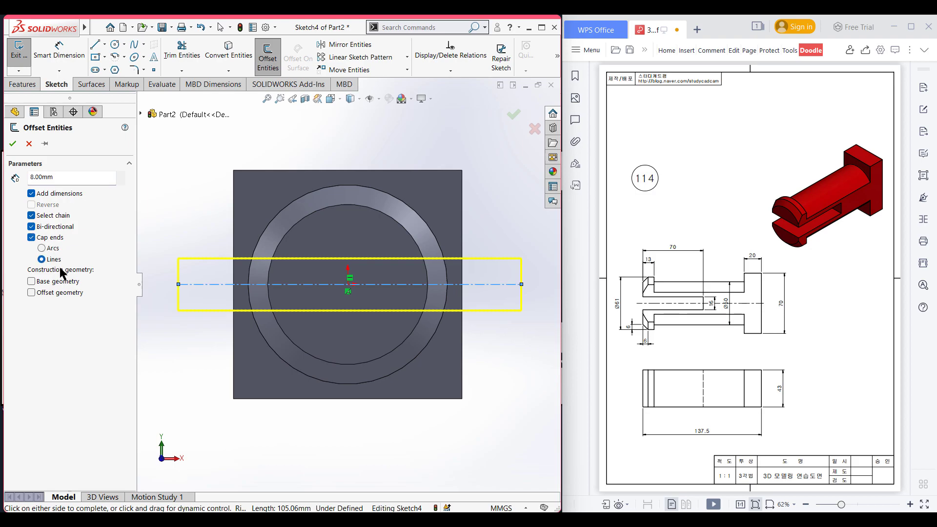
{"action": "left_click", "coordinate": [13, 143]}
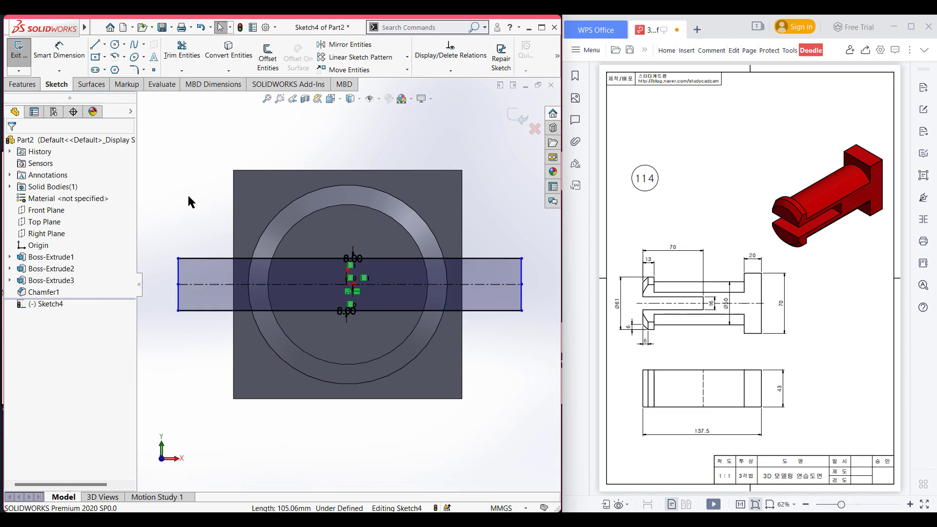
Cut the slot profile into the head and shaft as a blind extruded cut 70 mm deep.
{"action": "key", "text": "ctrl+7"}
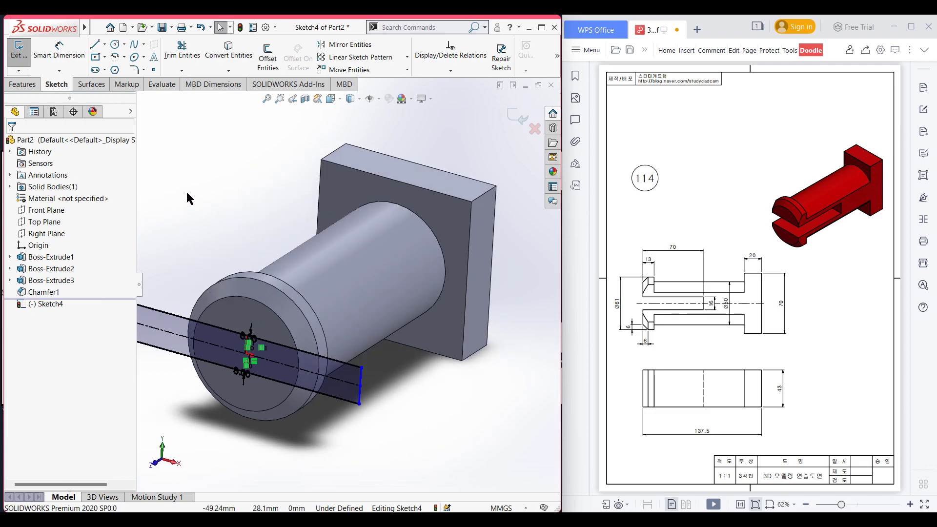
{"action": "left_click", "coordinate": [22, 88]}
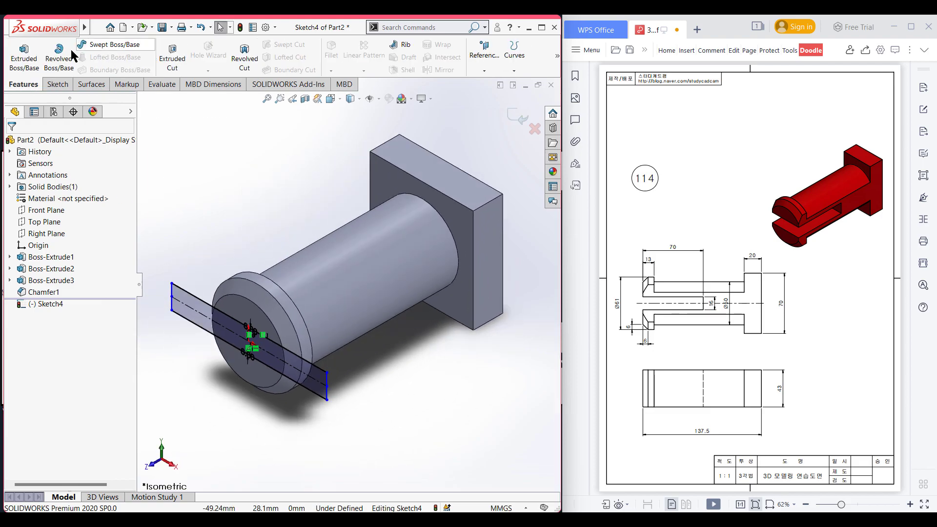
{"action": "left_click", "coordinate": [172, 58]}
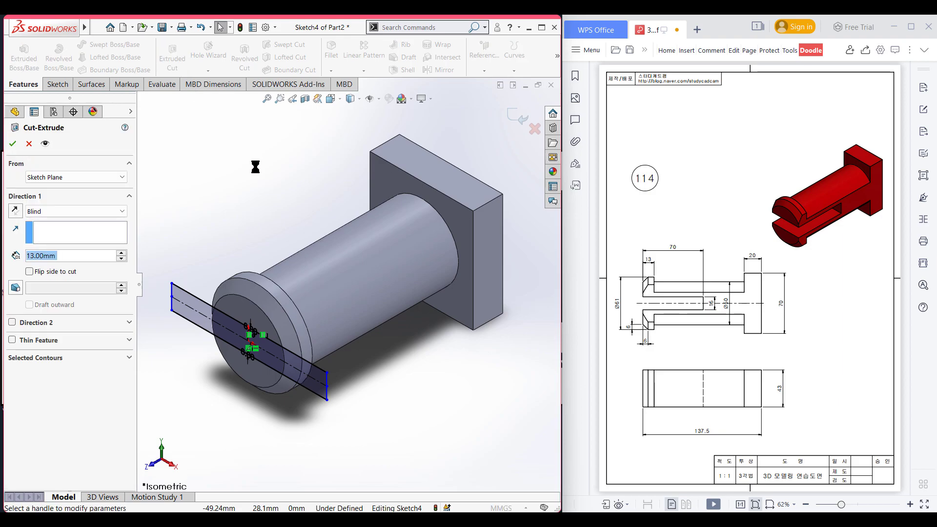
{"action": "type", "text": "70"}
{"action": "key", "text": "Return"}
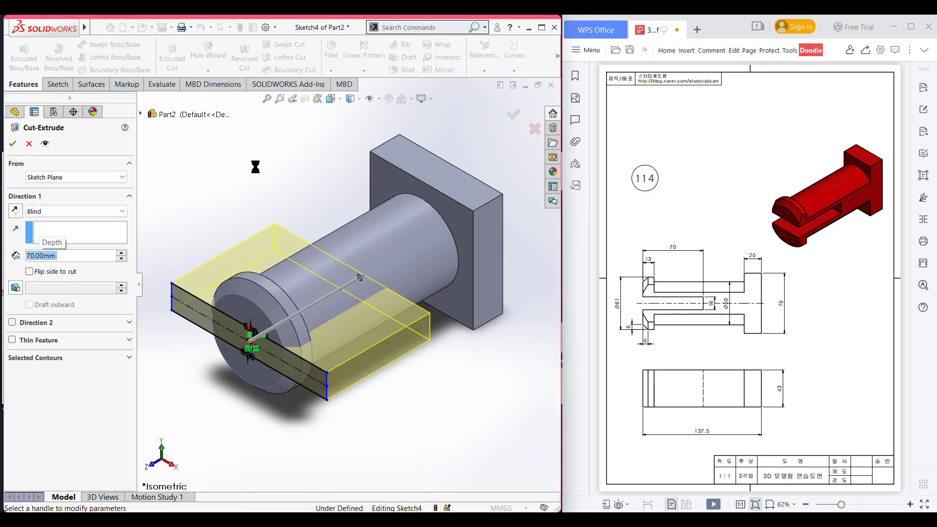
{"action": "left_click", "coordinate": [13, 144]}
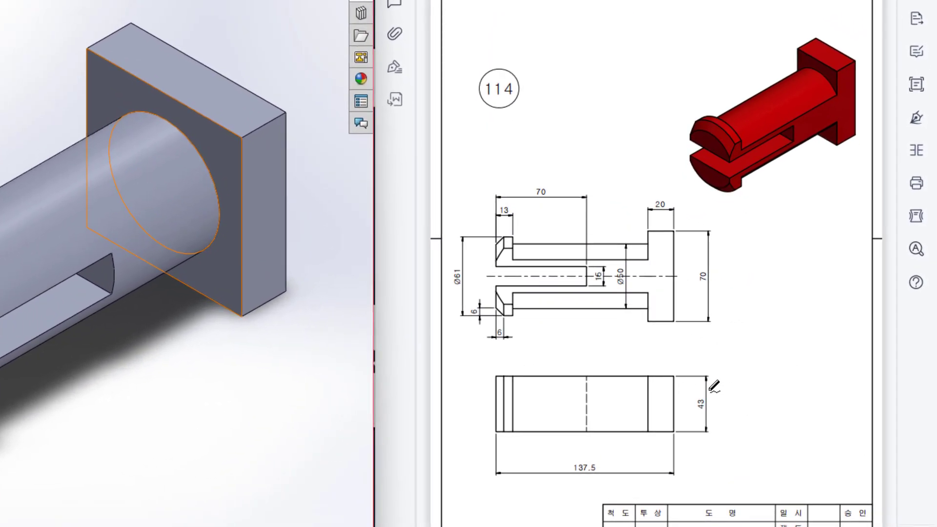
Examine the width and overall length dimensions and the material outside the outline in the reference drawing's lower view, clearing the markup in between.
{"action": "mouse_move", "coordinate": [712, 386]}
{"action": "left_mouse_down"}
{"action": "mouse_move", "coordinate": [686, 413]}
{"action": "mouse_move", "coordinate": [707, 387]}
{"action": "mouse_move", "coordinate": [503, 378]}
{"action": "mouse_move", "coordinate": [494, 405]}
{"action": "mouse_move", "coordinate": [525, 432]}
{"action": "mouse_move", "coordinate": [677, 432]}
{"action": "mouse_move", "coordinate": [662, 375]}
{"action": "mouse_move", "coordinate": [703, 389]}
{"action": "mouse_move", "coordinate": [686, 418]}
{"action": "left_mouse_up"}
{"action": "mouse_move", "coordinate": [583, 451]}
{"action": "left_mouse_down"}
{"action": "mouse_move", "coordinate": [581, 475]}
{"action": "mouse_move", "coordinate": [591, 449]}
{"action": "mouse_move", "coordinate": [616, 453]}
{"action": "left_mouse_up"}
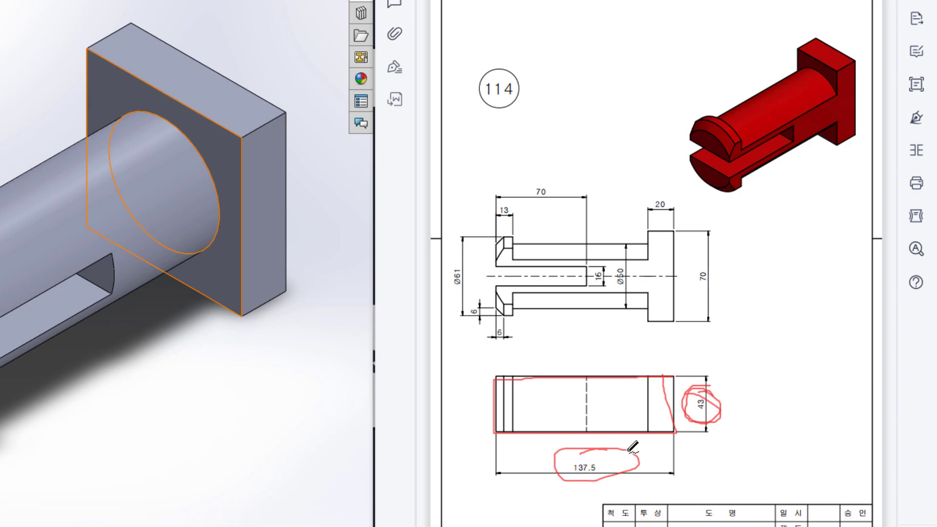
{"action": "key", "text": "ctrl+z"}
{"action": "key", "text": "ctrl+z"}
{"action": "mouse_move", "coordinate": [715, 390]}
{"action": "left_mouse_down"}
{"action": "mouse_move", "coordinate": [696, 386]}
{"action": "mouse_move", "coordinate": [716, 389]}
{"action": "left_mouse_up"}
{"action": "mouse_move", "coordinate": [503, 374]}
{"action": "left_mouse_down"}
{"action": "mouse_move", "coordinate": [599, 372]}
{"action": "mouse_move", "coordinate": [690, 343]}
{"action": "mouse_move", "coordinate": [509, 344]}
{"action": "mouse_move", "coordinate": [502, 376]}
{"action": "left_mouse_up"}
{"action": "mouse_move", "coordinate": [493, 432]}
{"action": "left_mouse_down"}
{"action": "mouse_move", "coordinate": [702, 424]}
{"action": "mouse_move", "coordinate": [656, 469]}
{"action": "mouse_move", "coordinate": [490, 467]}
{"action": "mouse_move", "coordinate": [493, 433]}
{"action": "left_mouse_up"}
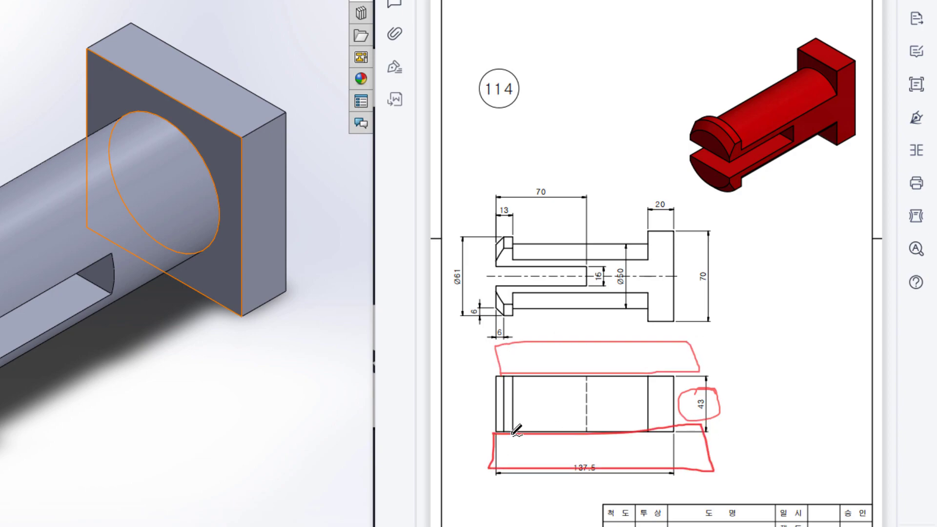
{"action": "left_click_drag", "start_coordinate": [731, 389], "coordinate": [692, 409]}
{"action": "mouse_move", "coordinate": [685, 345]}
{"action": "left_mouse_down"}
{"action": "mouse_move", "coordinate": [674, 367]}
{"action": "mouse_move", "coordinate": [623, 377]}
{"action": "left_mouse_up"}
{"action": "mouse_move", "coordinate": [602, 345]}
{"action": "left_mouse_down"}
{"action": "mouse_move", "coordinate": [592, 367]}
{"action": "mouse_move", "coordinate": [547, 366]}
{"action": "left_mouse_up"}
{"action": "left_click_drag", "start_coordinate": [588, 418], "coordinate": [604, 465]}
{"action": "key", "text": "ctrl+z"}
{"action": "key", "text": "ctrl+z"}
{"action": "key", "text": "ctrl+z"}
{"action": "key", "text": "ctrl+z"}
{"action": "key", "text": "ctrl+z"}
{"action": "key", "text": "ctrl+z"}
{"action": "key", "text": "ctrl+z"}
{"action": "key", "text": "ctrl+z"}
{"action": "key", "text": "ctrl+z"}
{"action": "key", "text": "ctrl+z"}
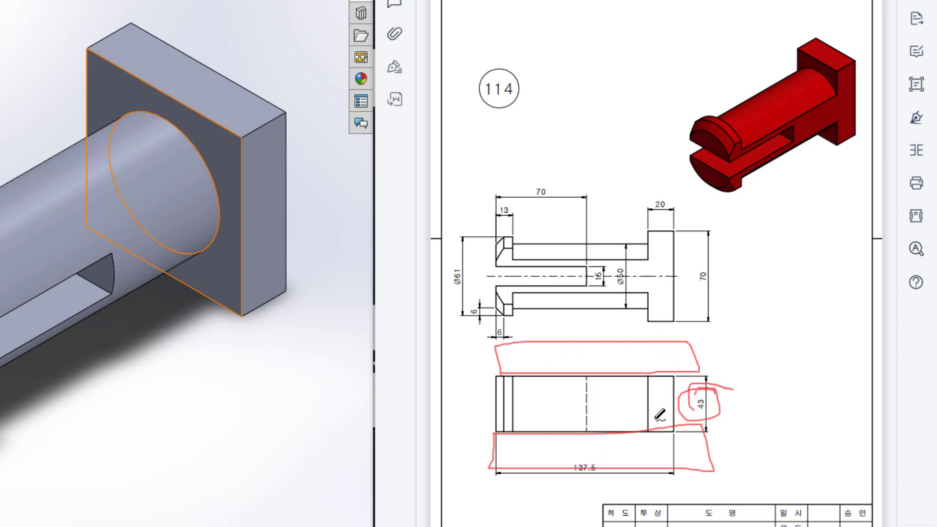
Examine the lower view's central axis, its two long edges and the symmetric strips beyond them, and clear all markup.
{"action": "left_click_drag", "start_coordinate": [470, 403], "coordinate": [733, 403]}
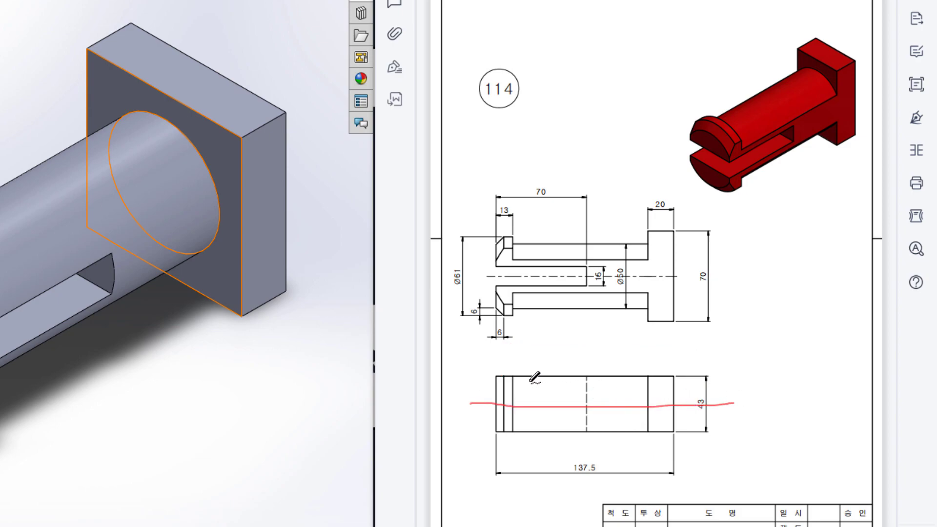
{"action": "left_click_drag", "start_coordinate": [482, 377], "coordinate": [715, 368]}
{"action": "left_click_drag", "start_coordinate": [482, 432], "coordinate": [698, 430]}
{"action": "mouse_move", "coordinate": [607, 380]}
{"action": "left_mouse_down"}
{"action": "mouse_move", "coordinate": [623, 431]}
{"action": "mouse_move", "coordinate": [629, 436]}
{"action": "mouse_move", "coordinate": [635, 424]}
{"action": "left_mouse_up"}
{"action": "mouse_move", "coordinate": [598, 390]}
{"action": "left_mouse_down"}
{"action": "mouse_move", "coordinate": [606, 375]}
{"action": "mouse_move", "coordinate": [626, 385]}
{"action": "left_mouse_up"}
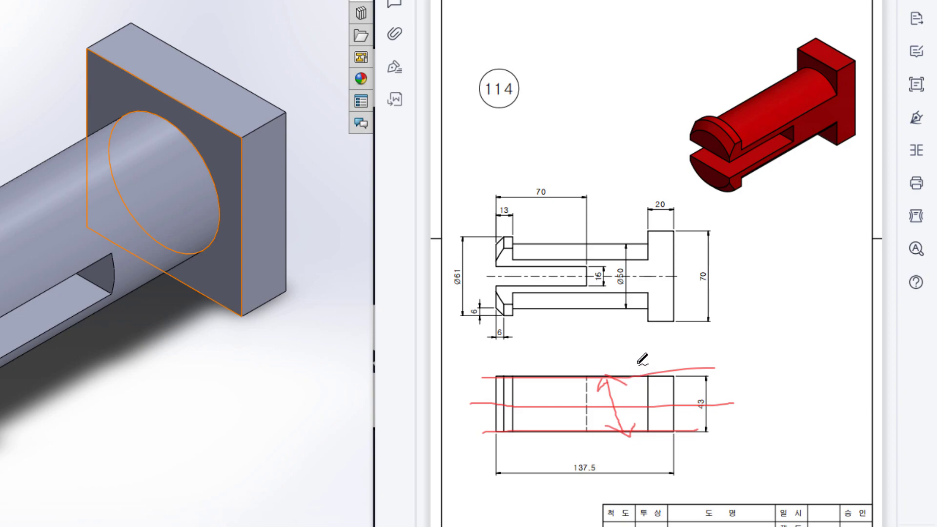
{"action": "mouse_move", "coordinate": [485, 377]}
{"action": "left_mouse_down"}
{"action": "mouse_move", "coordinate": [619, 350]}
{"action": "mouse_move", "coordinate": [720, 348]}
{"action": "mouse_move", "coordinate": [715, 383]}
{"action": "left_mouse_up"}
{"action": "mouse_move", "coordinate": [486, 440]}
{"action": "left_mouse_down"}
{"action": "mouse_move", "coordinate": [609, 460]}
{"action": "mouse_move", "coordinate": [702, 454]}
{"action": "mouse_move", "coordinate": [697, 428]}
{"action": "left_mouse_up"}
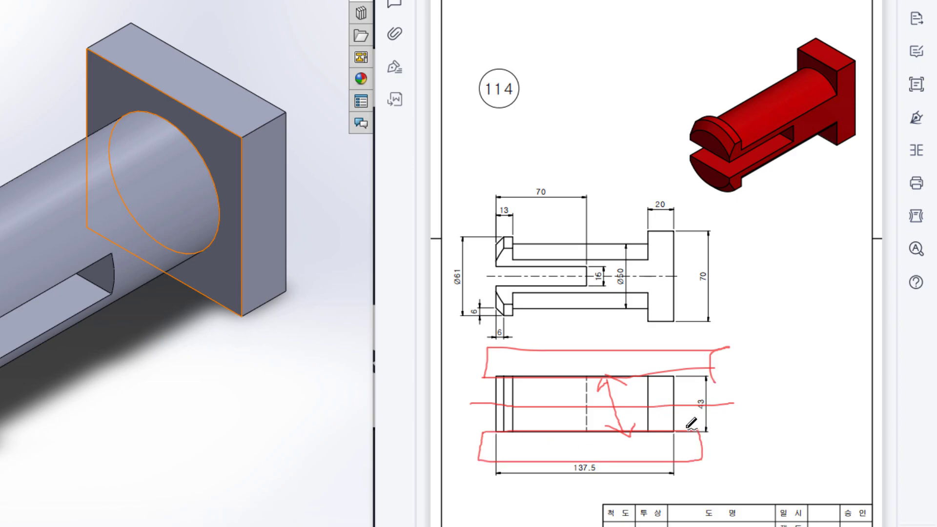
{"action": "key", "text": "ctrl+z"}
{"action": "key", "text": "ctrl+z"}
{"action": "key", "text": "ctrl+z"}
{"action": "key", "text": "ctrl+z"}
{"action": "key", "text": "ctrl+z"}
{"action": "key", "text": "ctrl+z"}
{"action": "key", "text": "ctrl+z"}
{"action": "key", "text": "ctrl+z"}
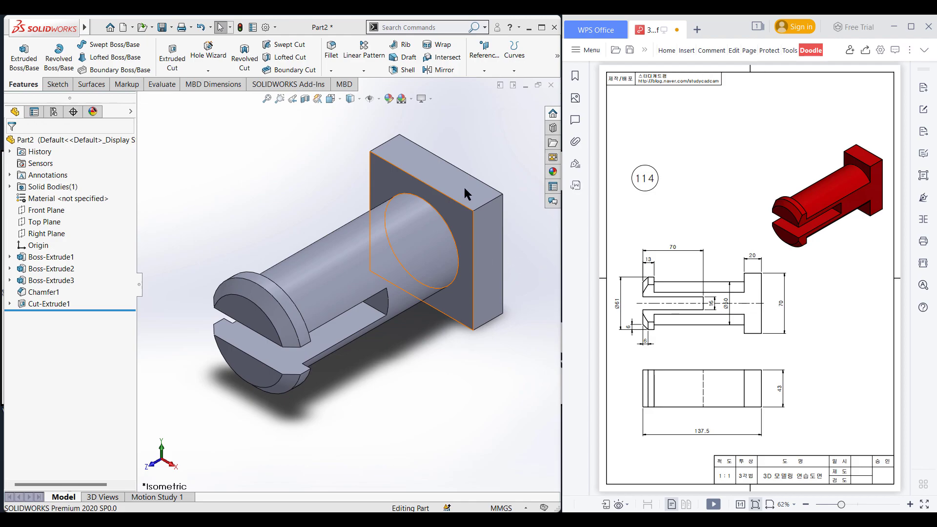
Start a sketch on the end plate's top face and draw a lengthwise centerline about 175 mm long, extending past both ends of the part.
{"action": "right_click", "coordinate": [465, 189]}
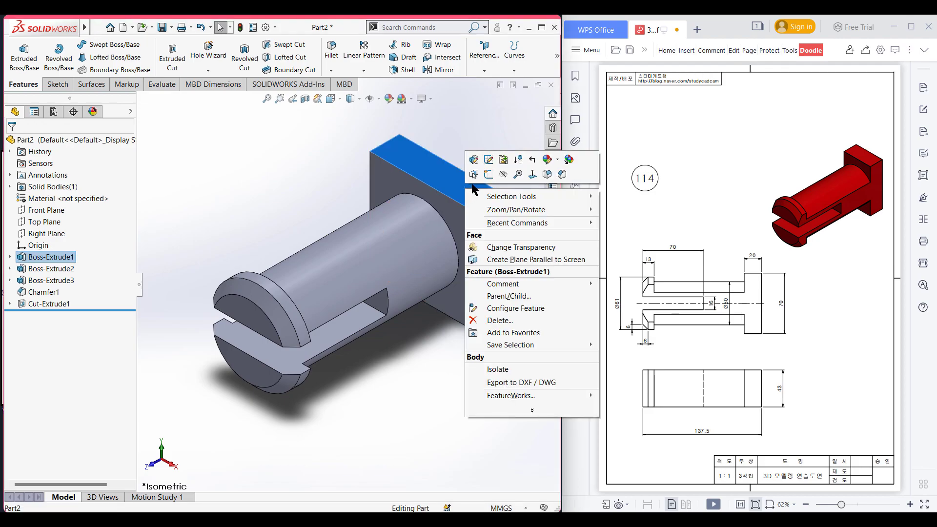
{"action": "left_click", "coordinate": [488, 176]}
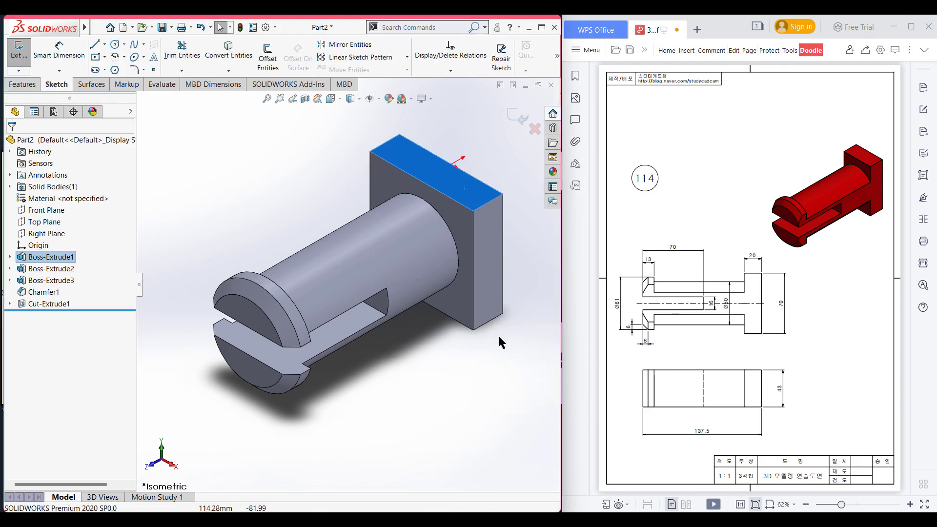
{"action": "key", "text": "ctrl+8"}
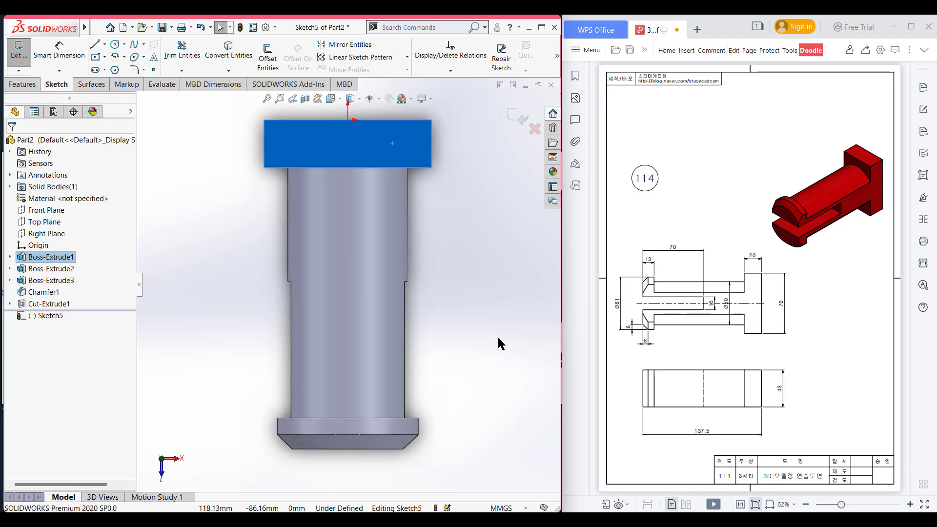
{"action": "left_click", "coordinate": [495, 334]}
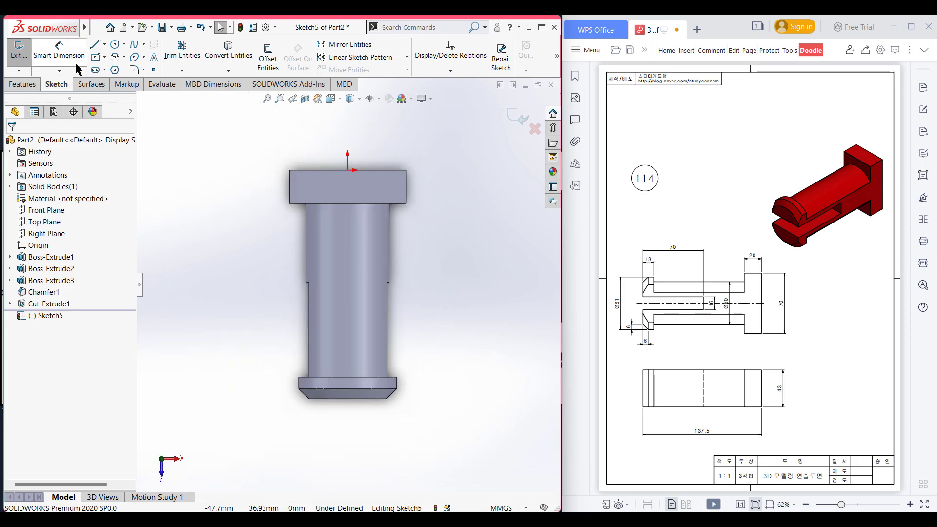
{"action": "left_click", "coordinate": [104, 44]}
{"action": "left_click", "coordinate": [119, 70]}
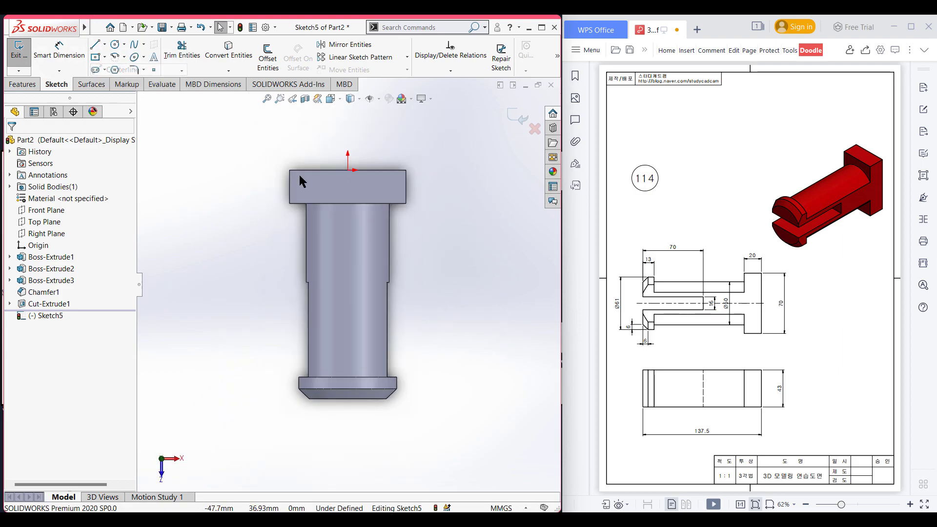
{"action": "left_click", "coordinate": [348, 138]}
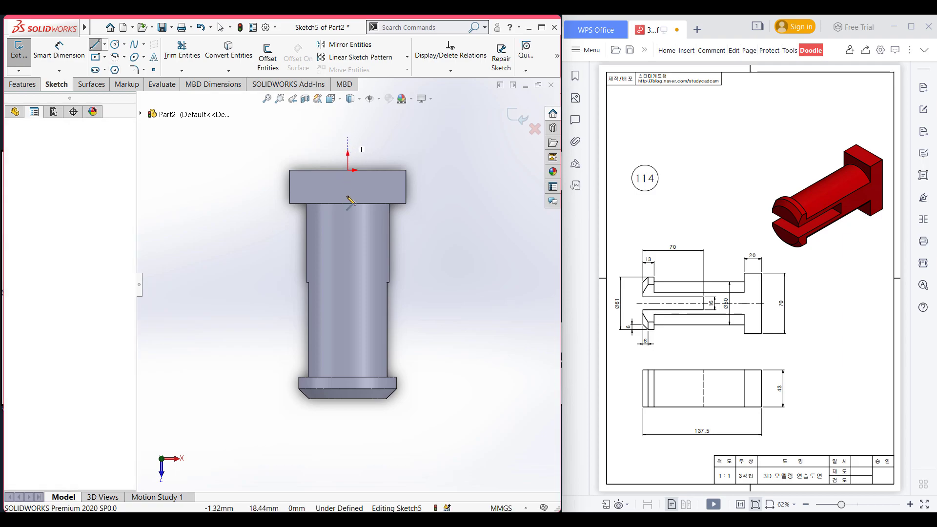
{"action": "left_click", "coordinate": [344, 429]}
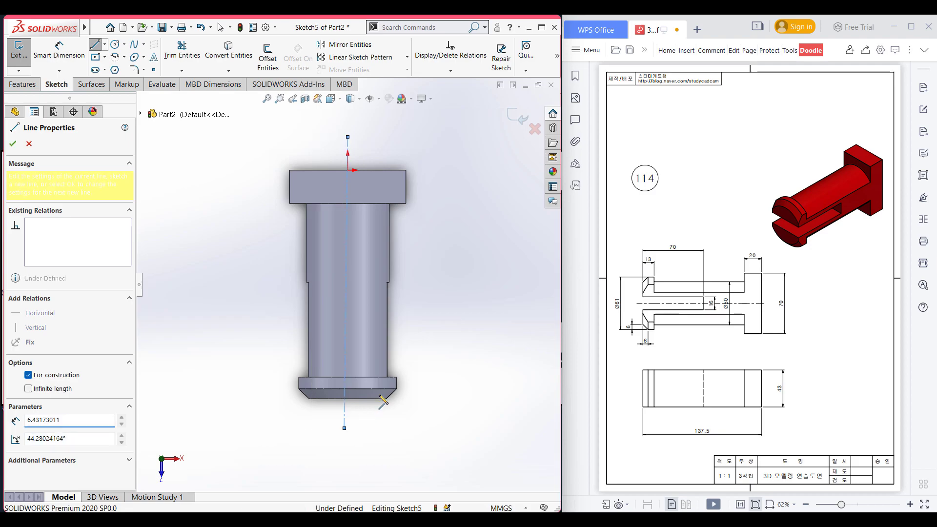
{"action": "key", "text": "Escape"}
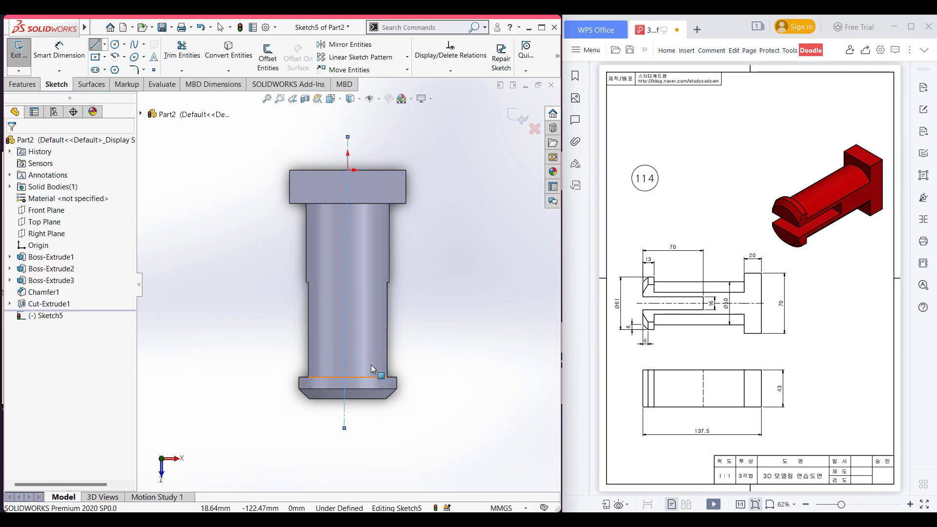
Add a vertical relation to the lengthwise centerline.
{"action": "left_click", "coordinate": [347, 305]}
{"action": "left_click", "coordinate": [35, 282]}
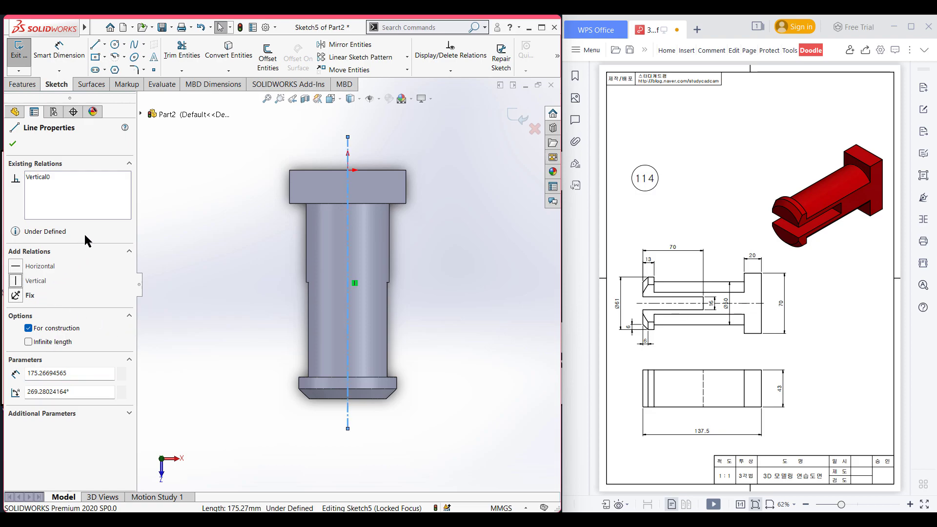
{"action": "left_click", "coordinate": [13, 143]}
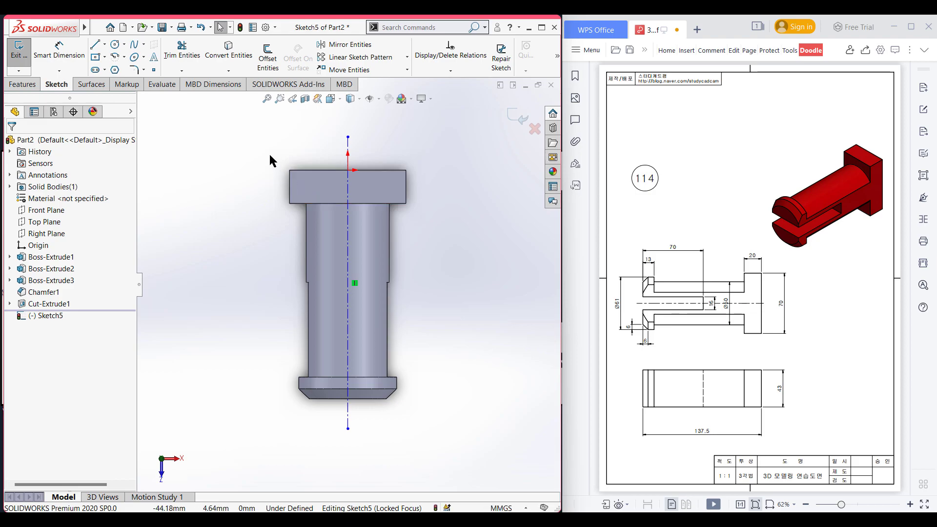
Offset the centerline bi-directionally by 43/2 mm with the cap ends turned off.
{"action": "left_click", "coordinate": [267, 57]}
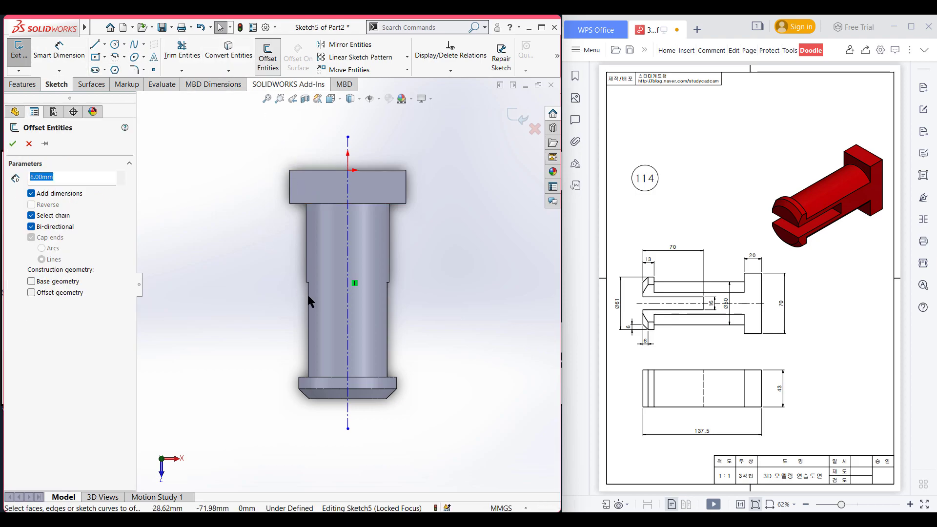
{"action": "left_click", "coordinate": [347, 312]}
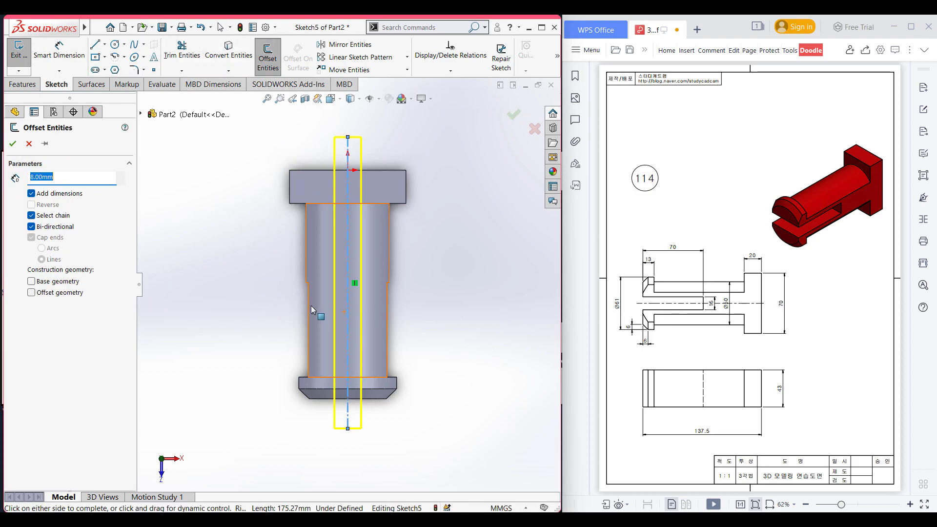
{"action": "type", "text": "43/"}
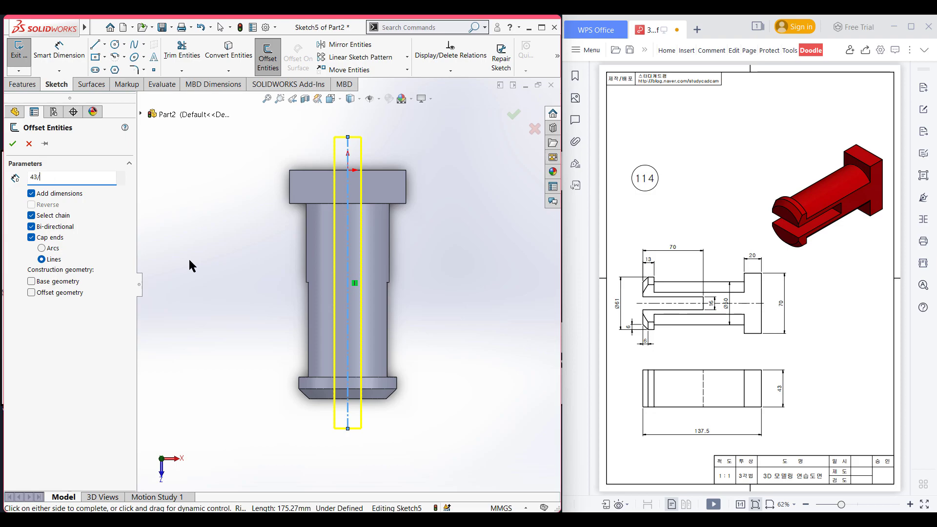
{"action": "type", "text": "2"}
{"action": "key", "text": "Return"}
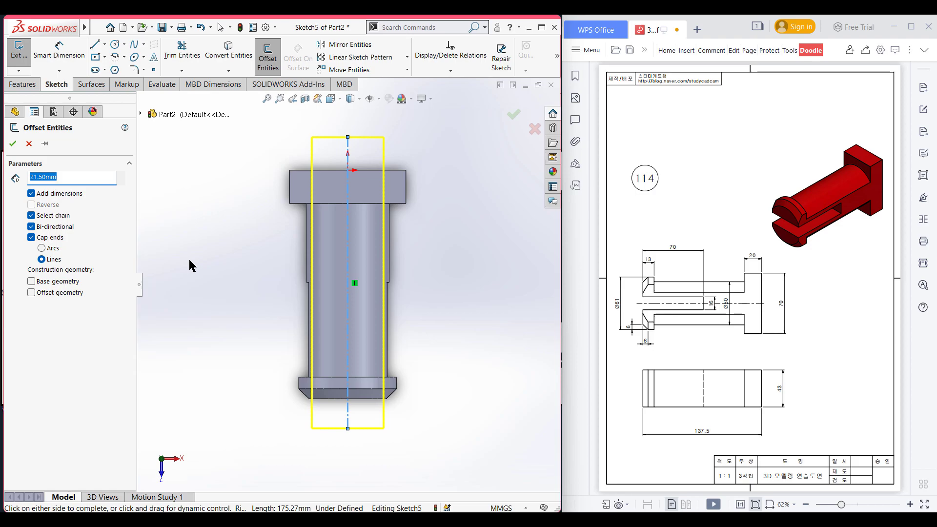
{"action": "left_click", "coordinate": [32, 238]}
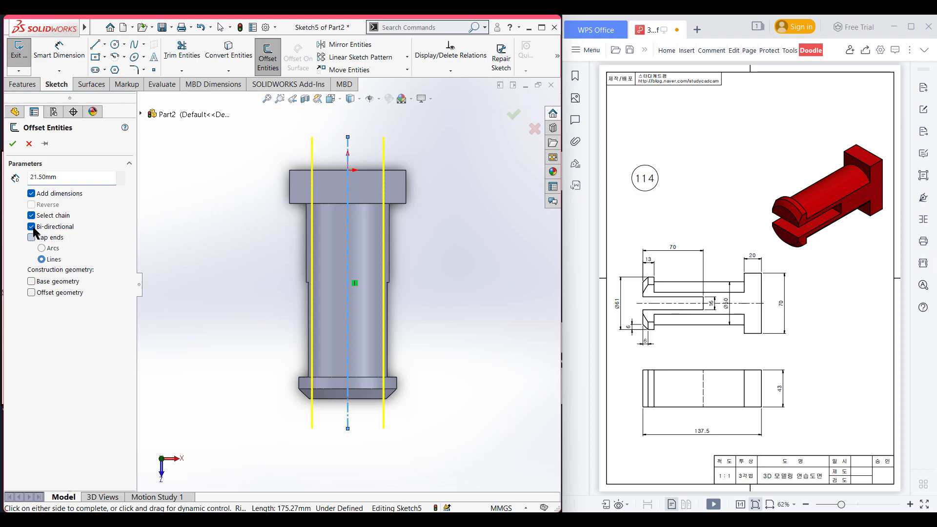
{"action": "left_click", "coordinate": [13, 145]}
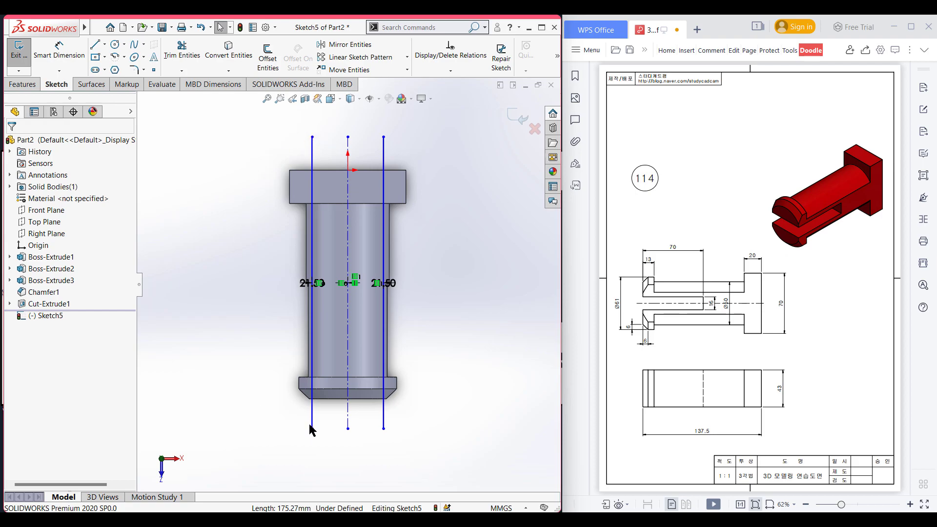
Draw two corner rectangles, each about 50 mm wide, outward from the offset lines along their full length, covering both sides of the part.
{"action": "left_click", "coordinate": [104, 57]}
{"action": "left_click", "coordinate": [119, 65]}
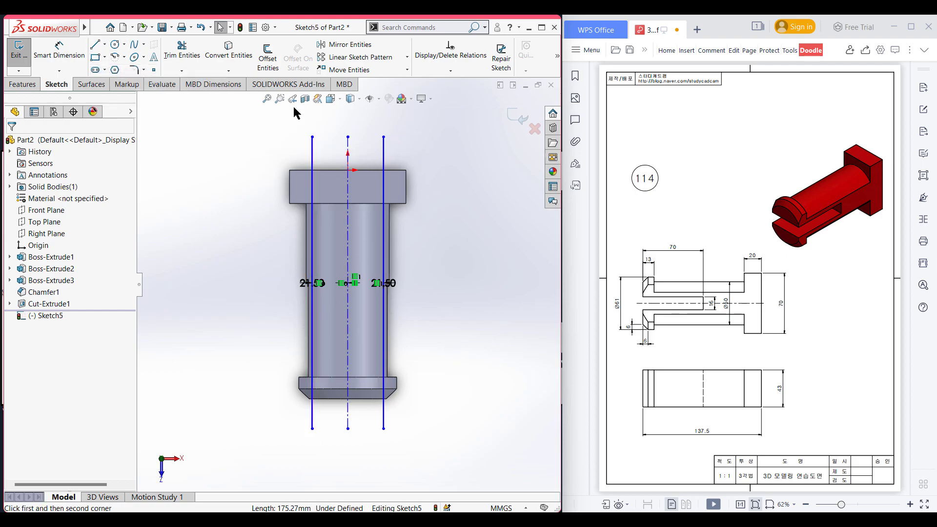
{"action": "left_click", "coordinate": [312, 137]}
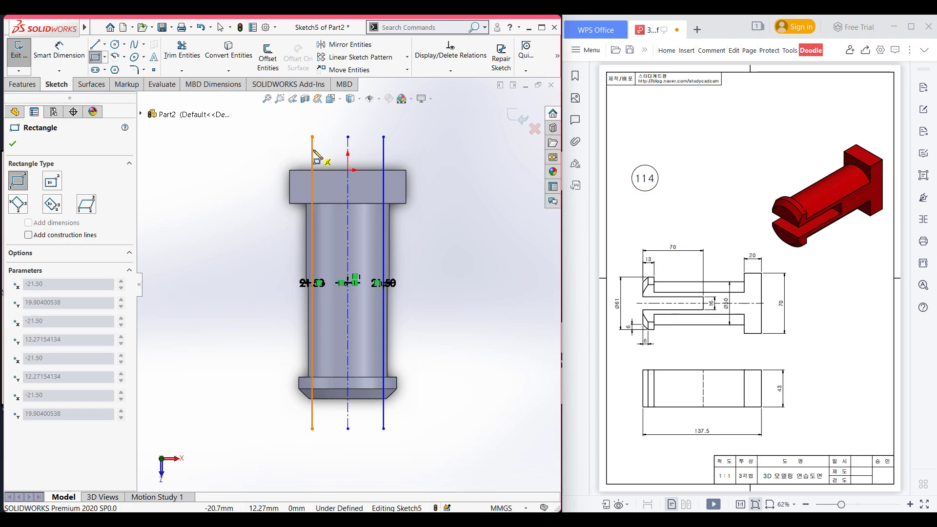
{"action": "left_click", "coordinate": [227, 428]}
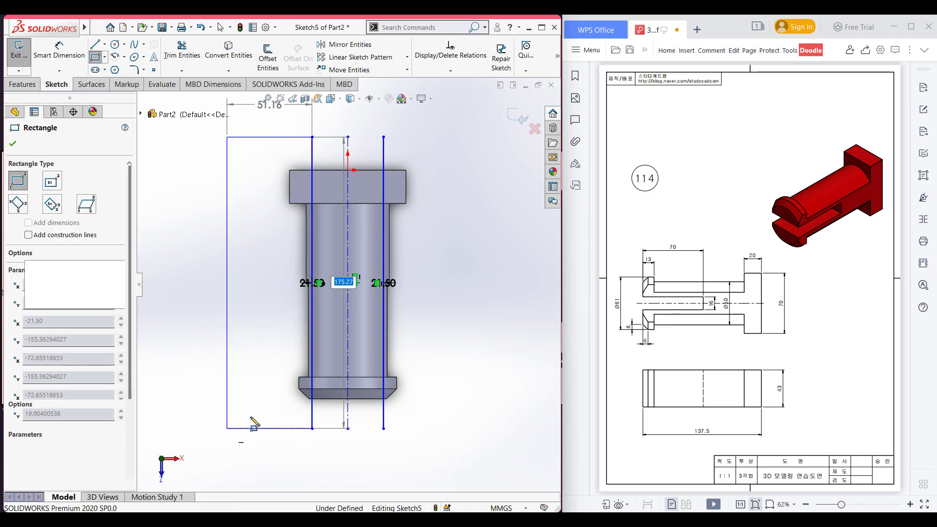
{"action": "left_click", "coordinate": [384, 137]}
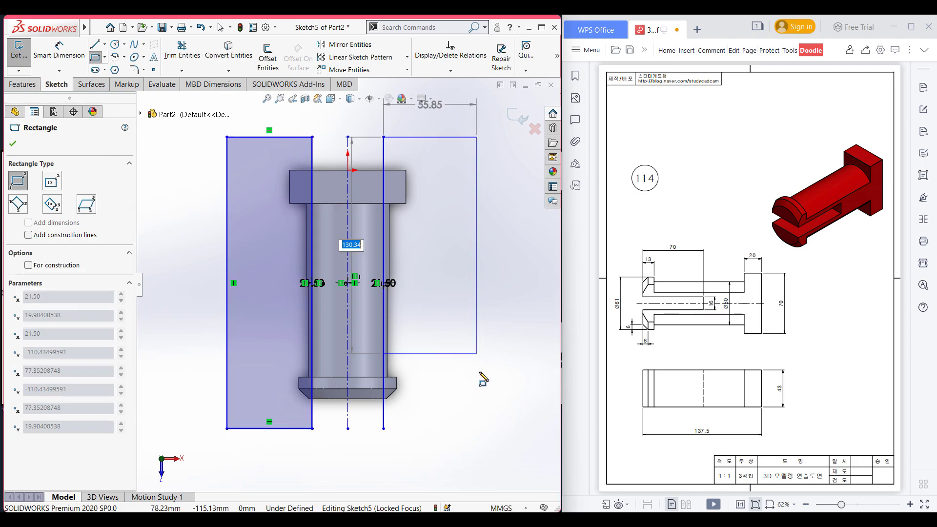
{"action": "left_click", "coordinate": [467, 429]}
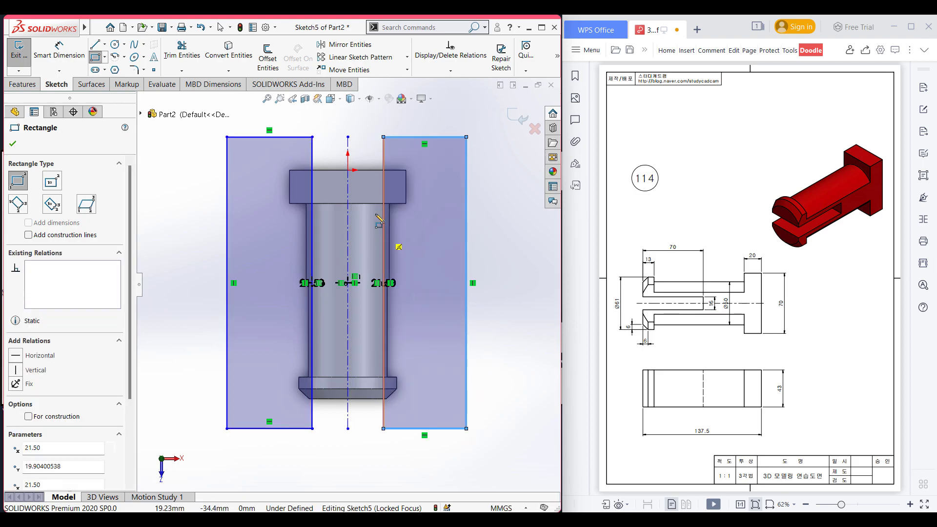
{"action": "left_click", "coordinate": [13, 146]}
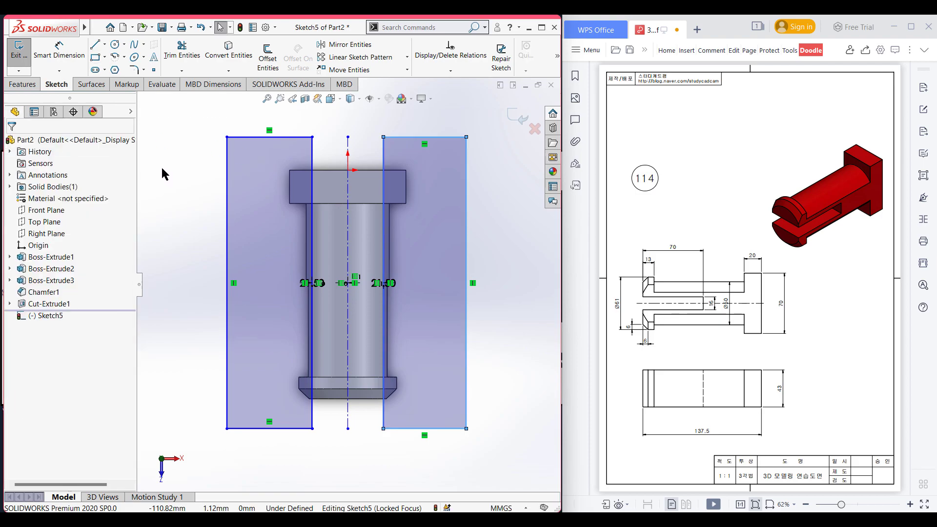
Cut all four regions of the two side rectangles through the part as a blind extruded cut 127 mm deep.
{"action": "key", "text": "ctrl+7"}
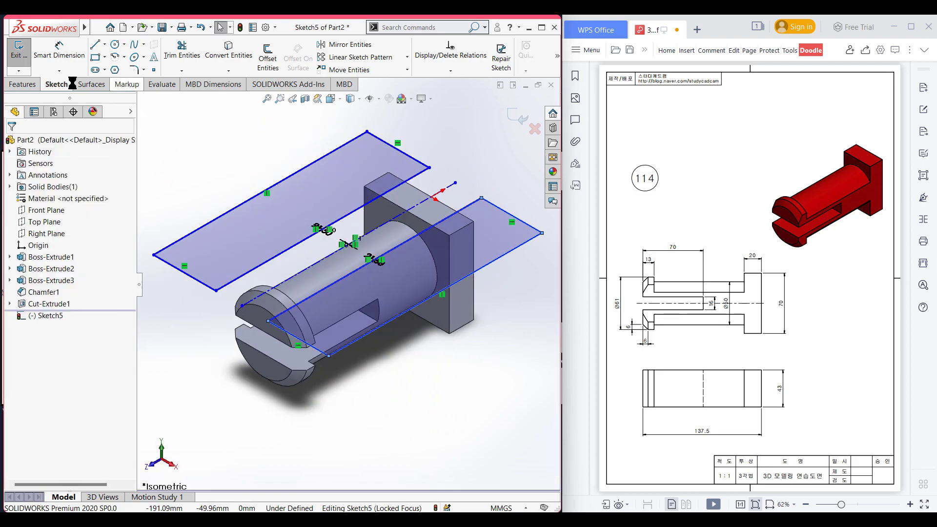
{"action": "left_click", "coordinate": [21, 84]}
{"action": "left_click", "coordinate": [172, 57]}
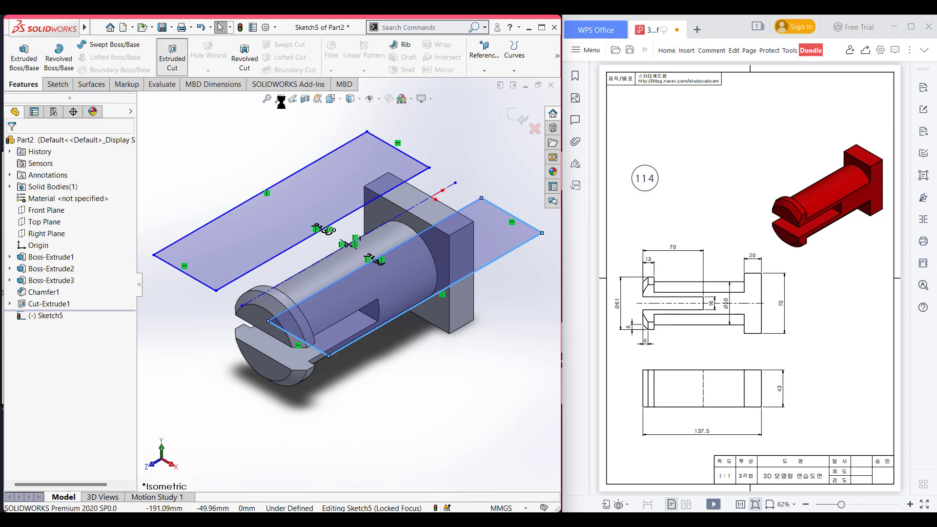
{"action": "left_click", "coordinate": [385, 185]}
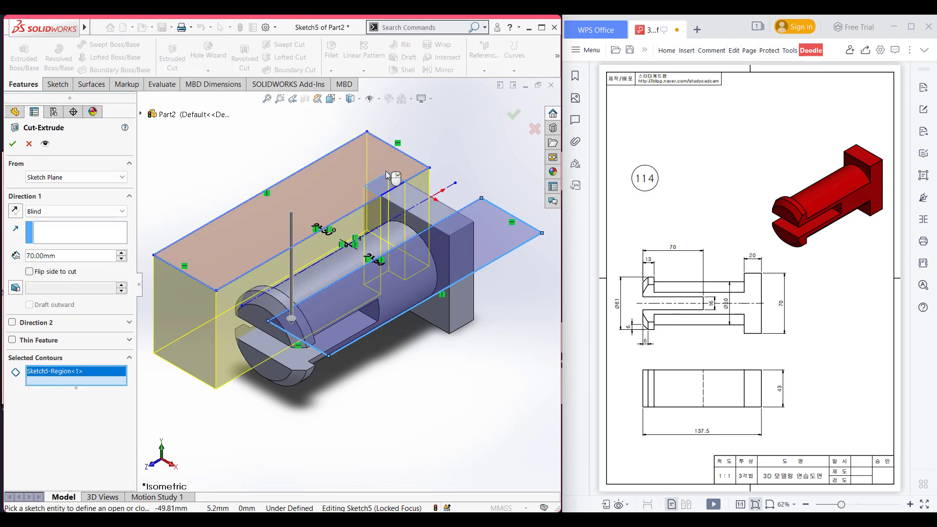
{"action": "left_click", "coordinate": [385, 185]}
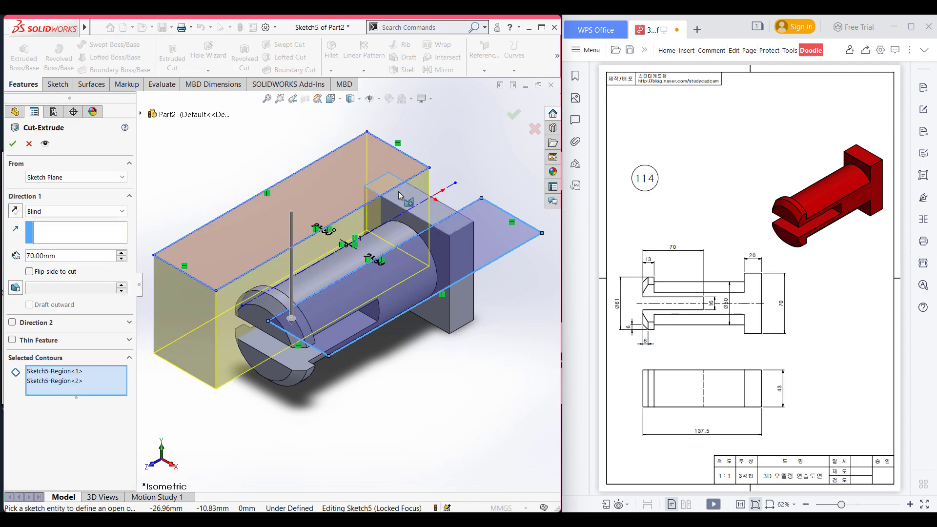
{"action": "left_click", "coordinate": [455, 225]}
{"action": "left_click", "coordinate": [409, 288]}
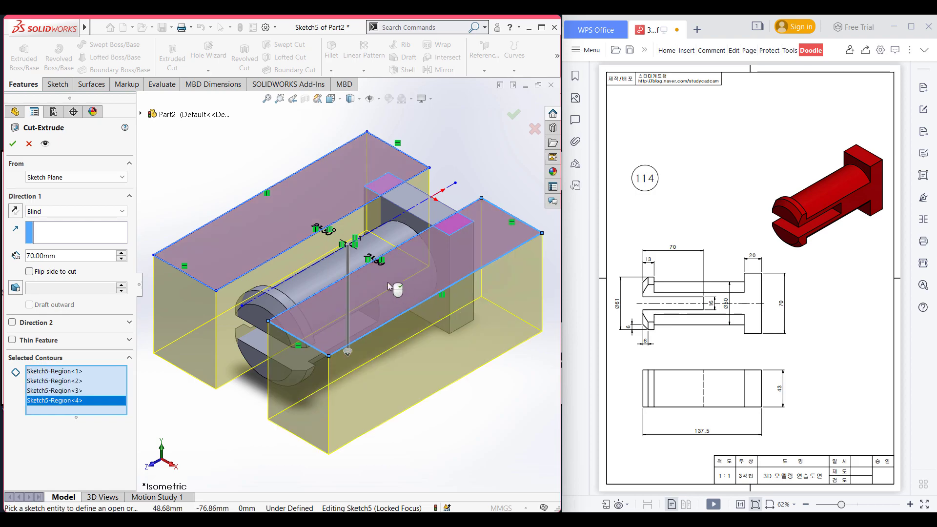
{"action": "left_click_drag", "start_coordinate": [347, 351], "coordinate": [372, 439]}
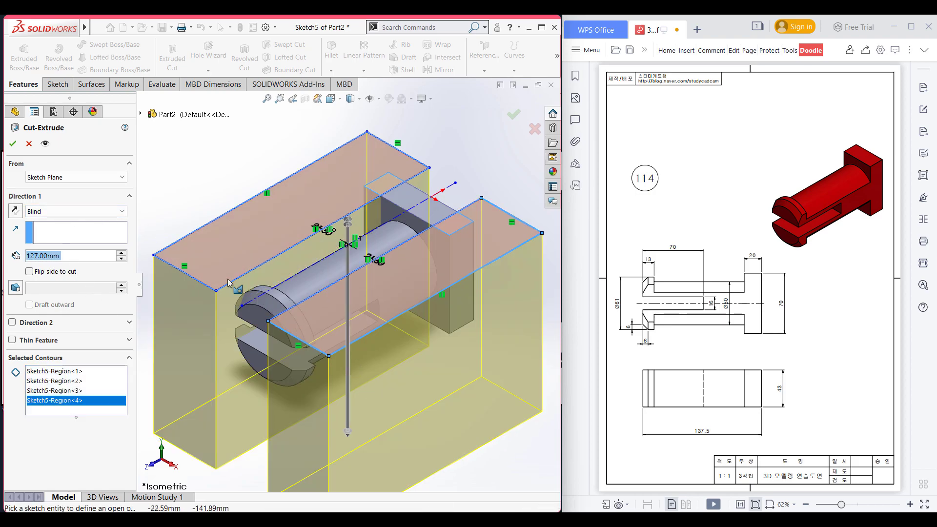
{"action": "left_click", "coordinate": [12, 143]}
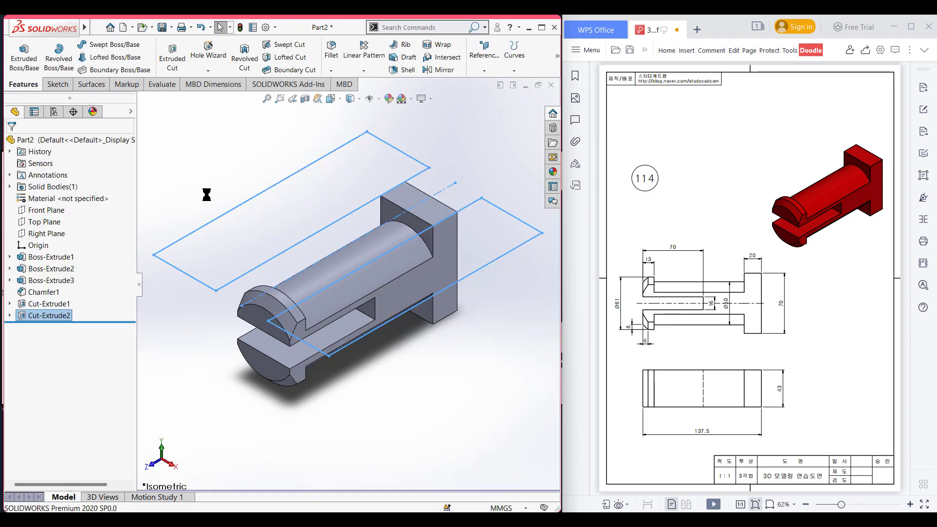
{"action": "key", "text": "shift+z"}
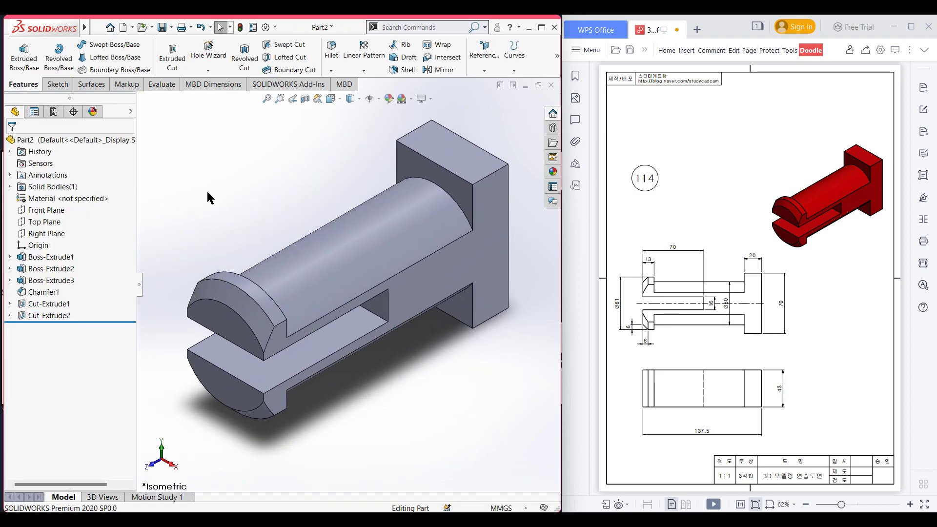